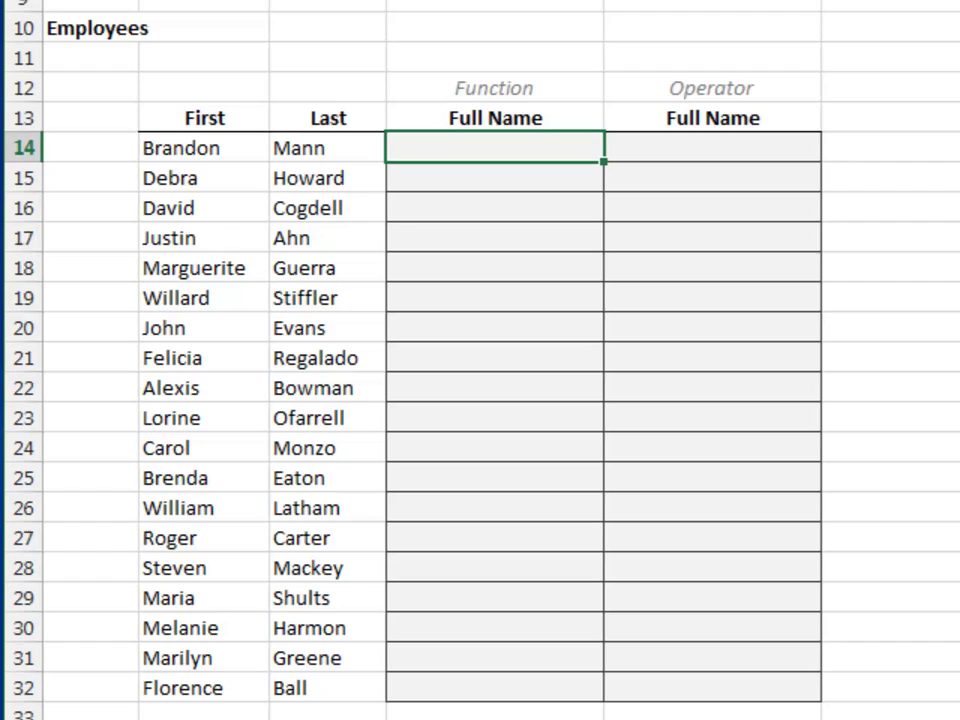
Enter =CONCATENATE(C14,", ",B14) in D14 and fill it down to D32.
{"action": "type", "text": "=con"}
{"action": "key", "text": "Tab"}
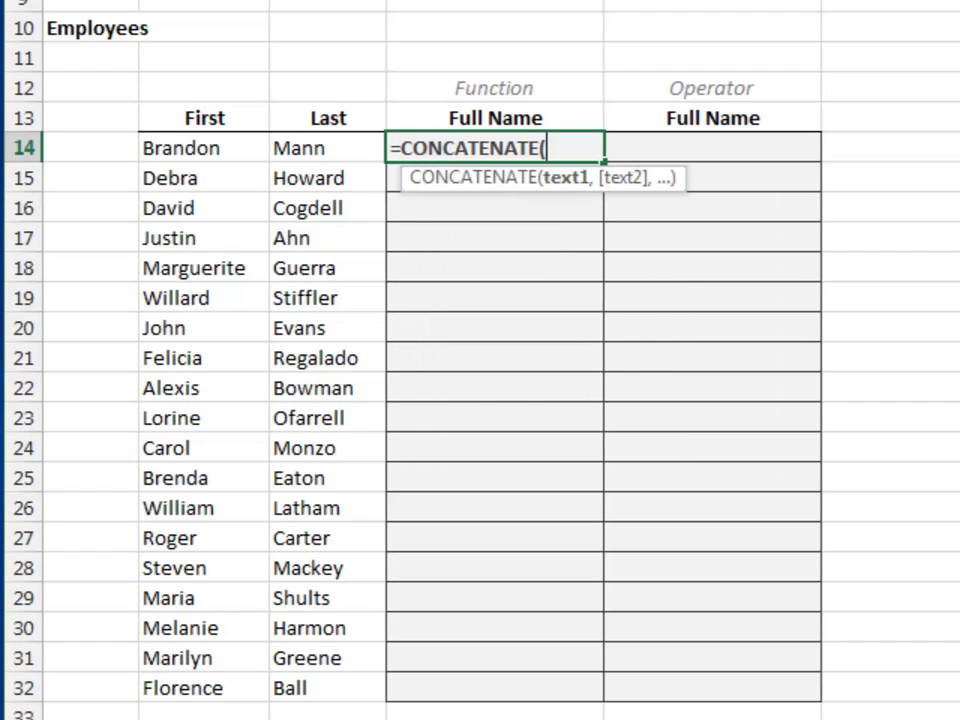
{"action": "left_click", "coordinate": [327, 148]}
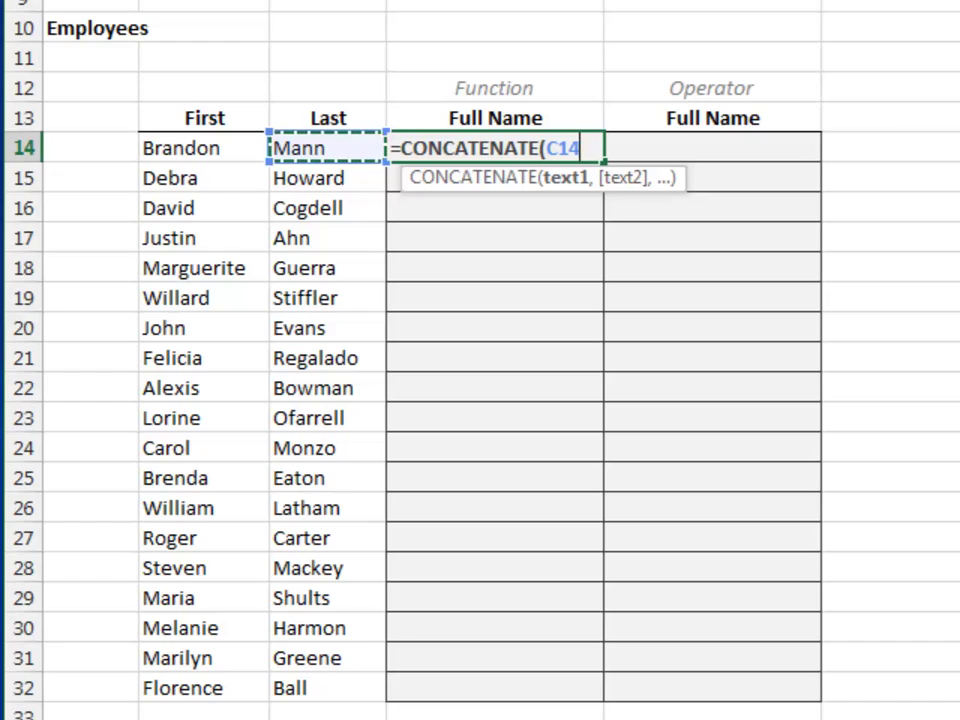
{"action": "type", "text": ","}
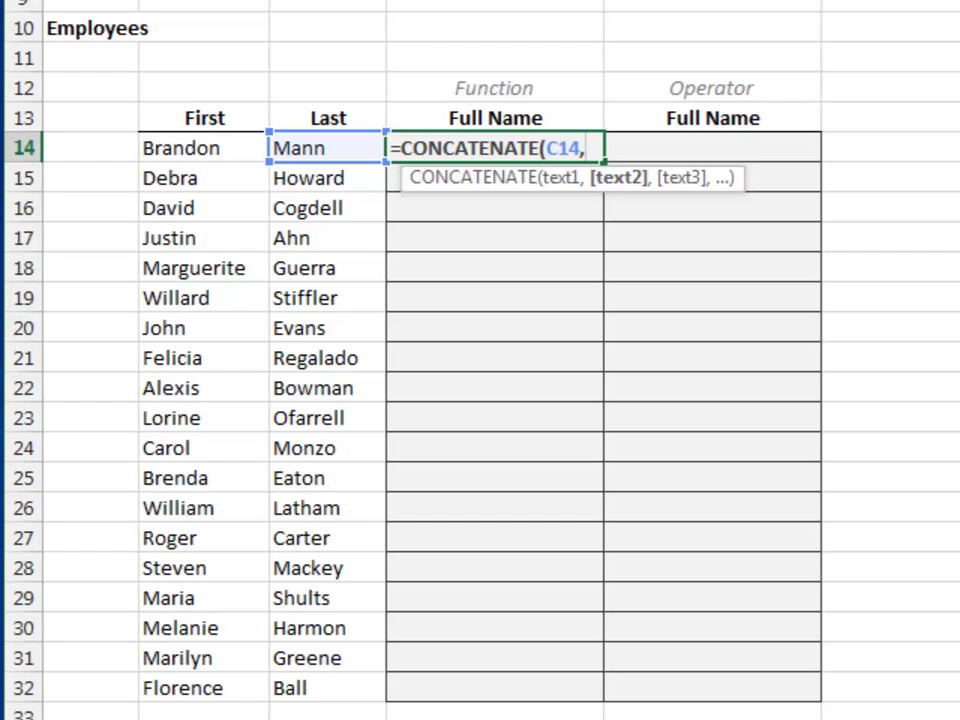
{"action": "type", "text": "\" \""}
{"action": "type", "text": " \""}
{"action": "type", "text": ","}
{"action": "key", "text": "Left"}
{"action": "key", "text": "Left"}
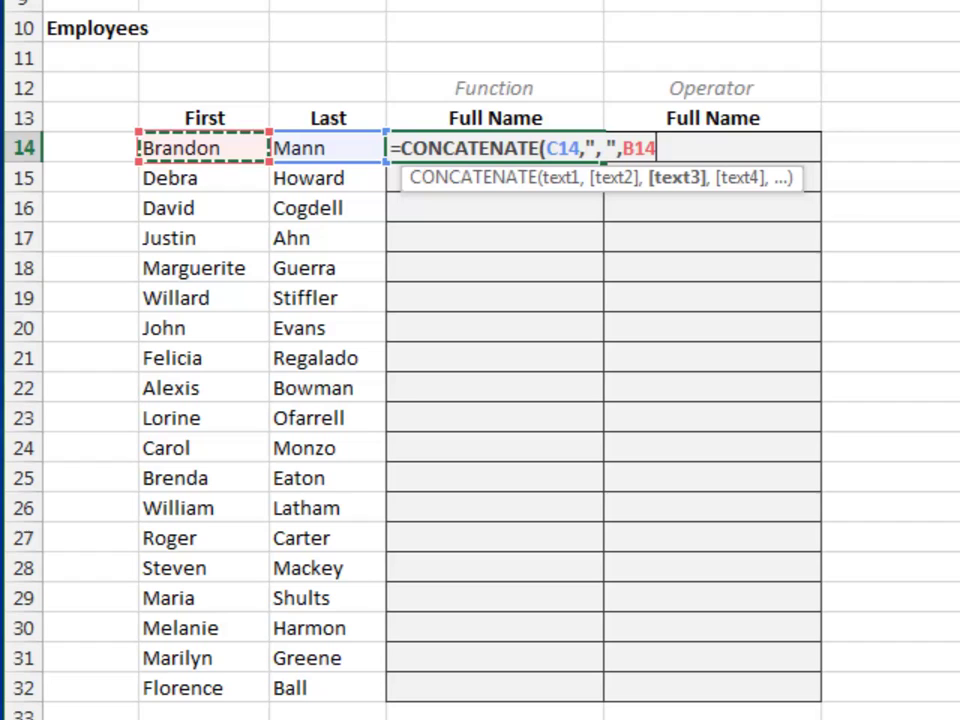
{"action": "type", "text": ")"}
{"action": "key", "text": "ctrl+Return"}
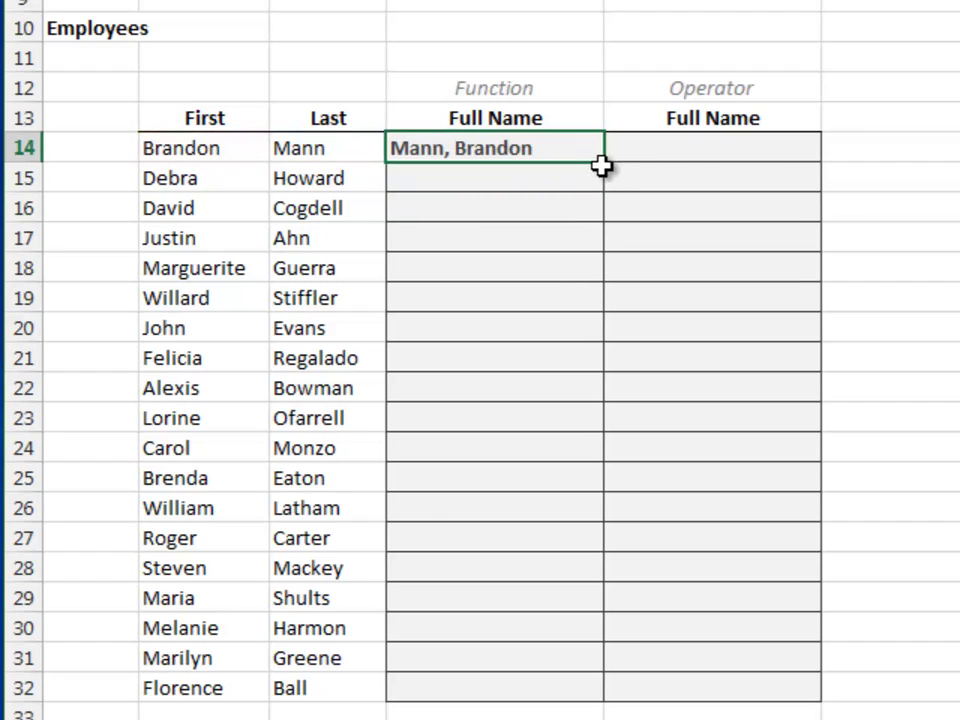
{"action": "double_click", "coordinate": [605, 161]}
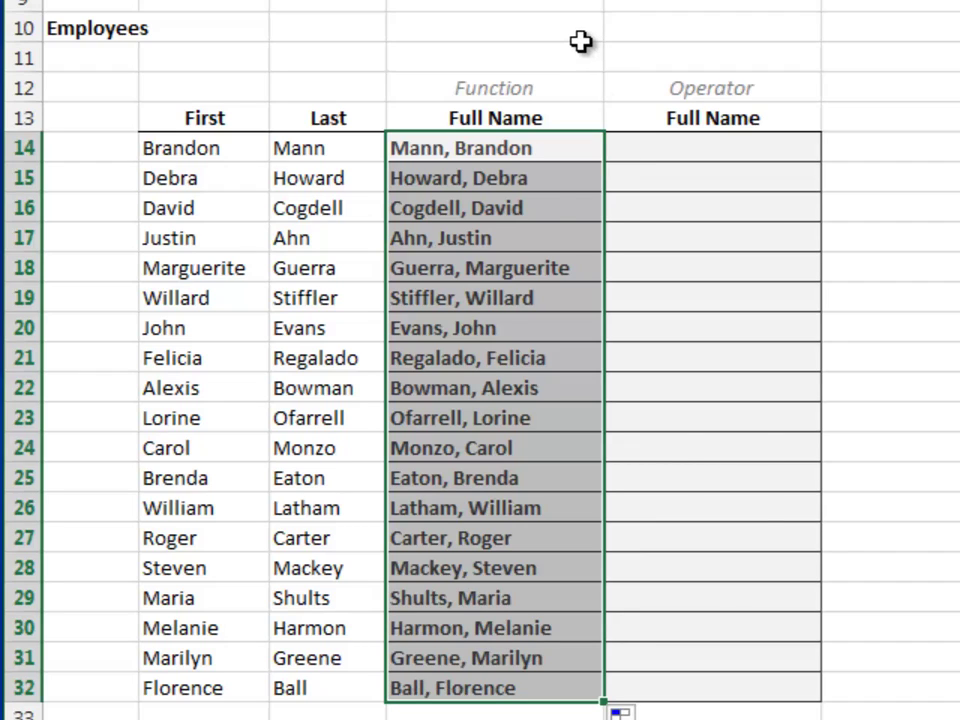
Enter =C14&", "&B14 in E14 and fill it down to E32.
{"action": "key", "text": "Right"}
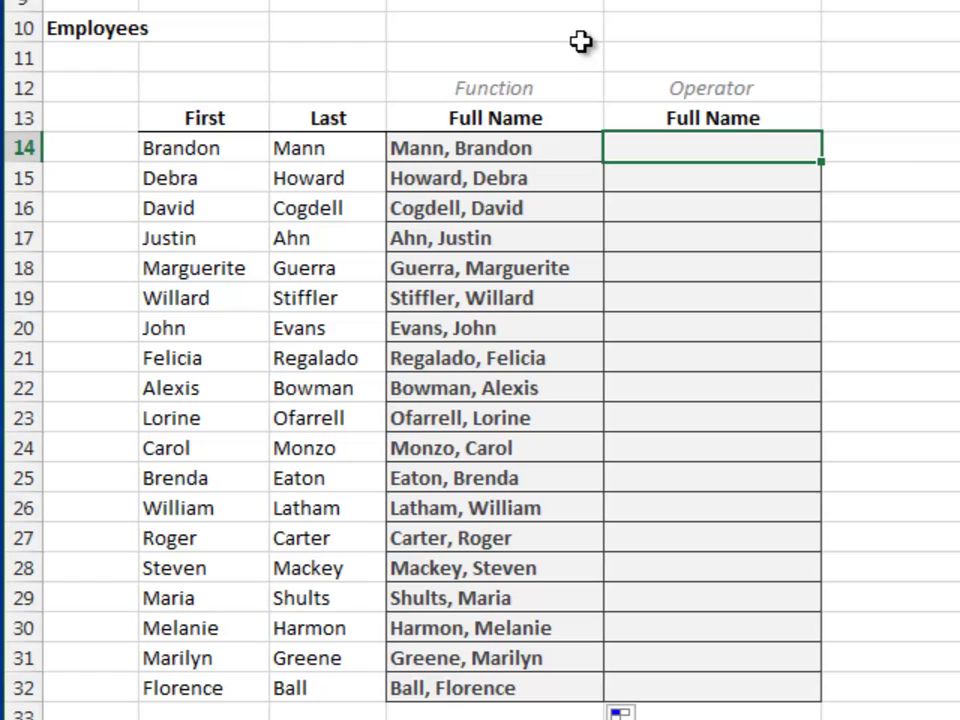
{"action": "type", "text": "="}
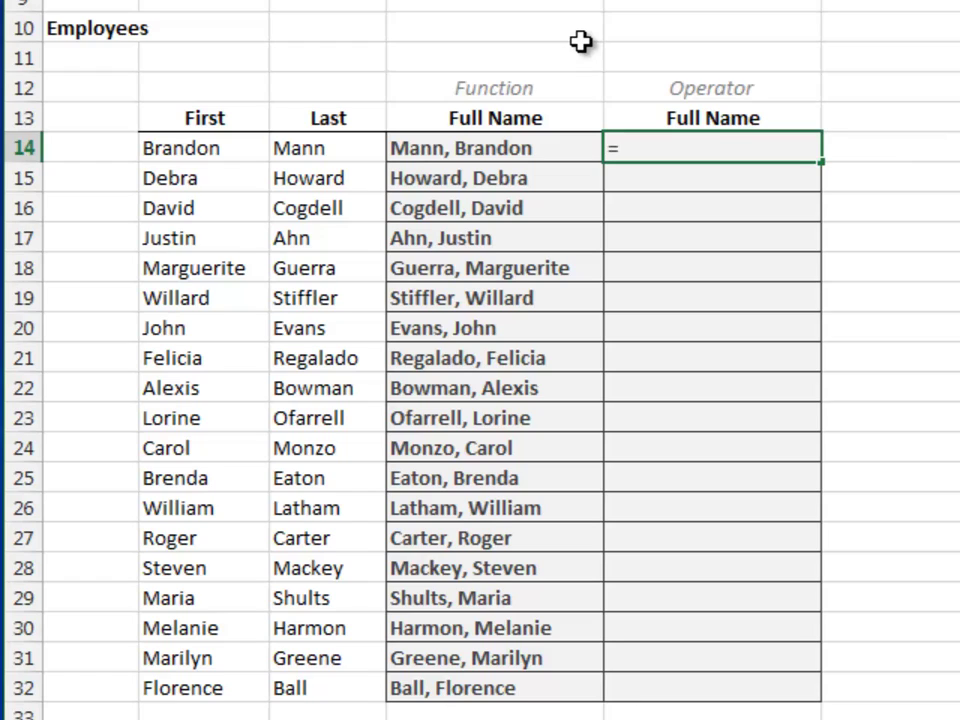
{"action": "key", "text": "Left"}
{"action": "key", "text": "Left"}
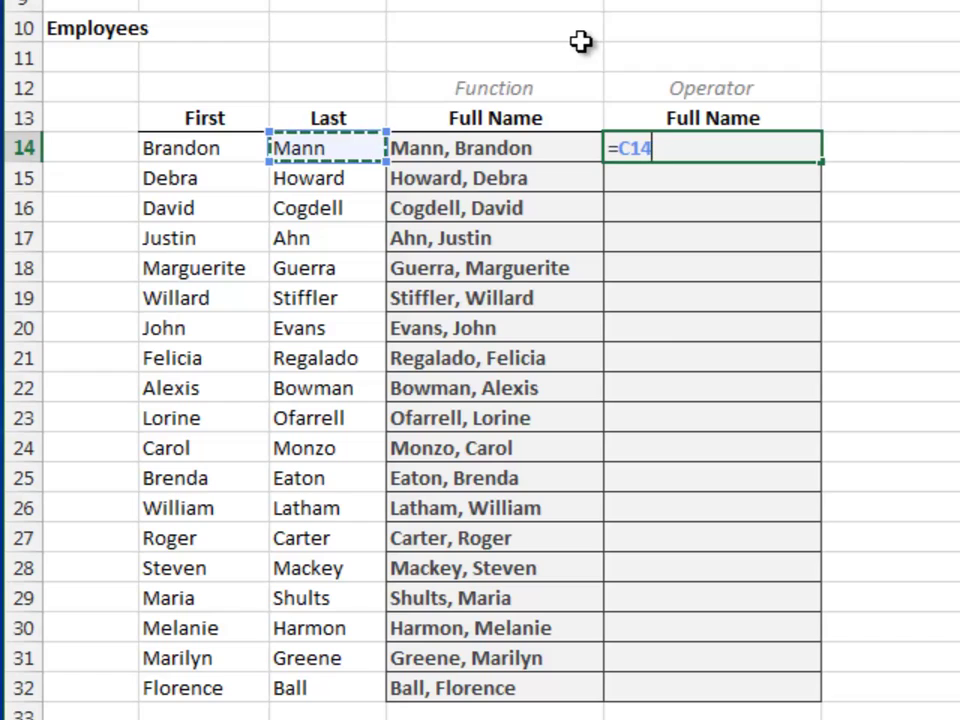
{"action": "type", "text": "&"}
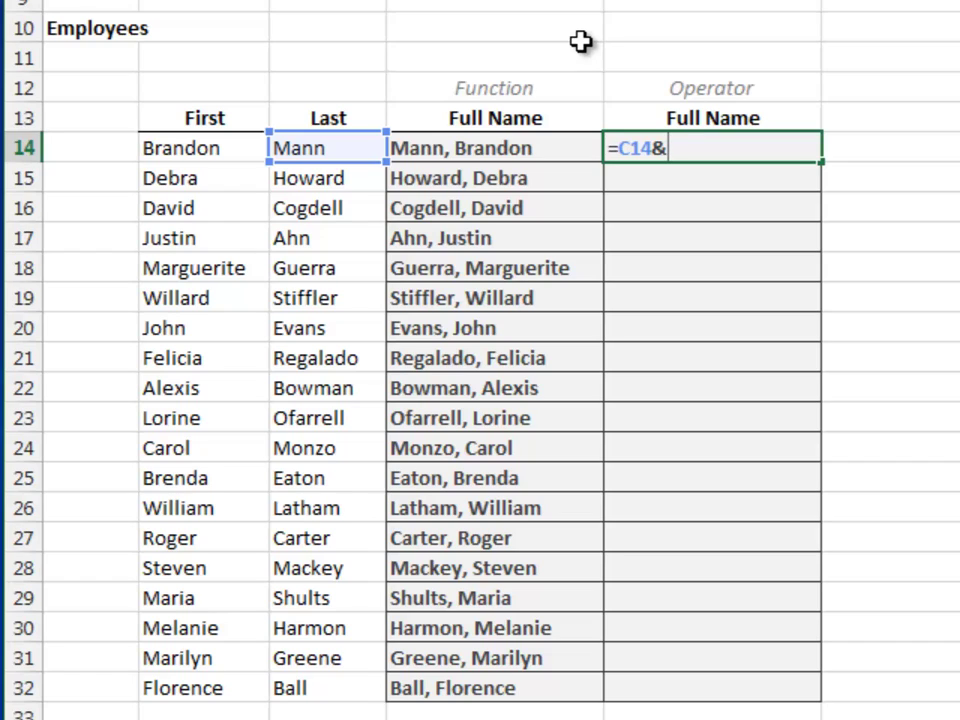
{"action": "type", "text": "\", \"&"}
{"action": "key", "text": "Left"}
{"action": "key", "text": "Left"}
{"action": "key", "text": "Left"}
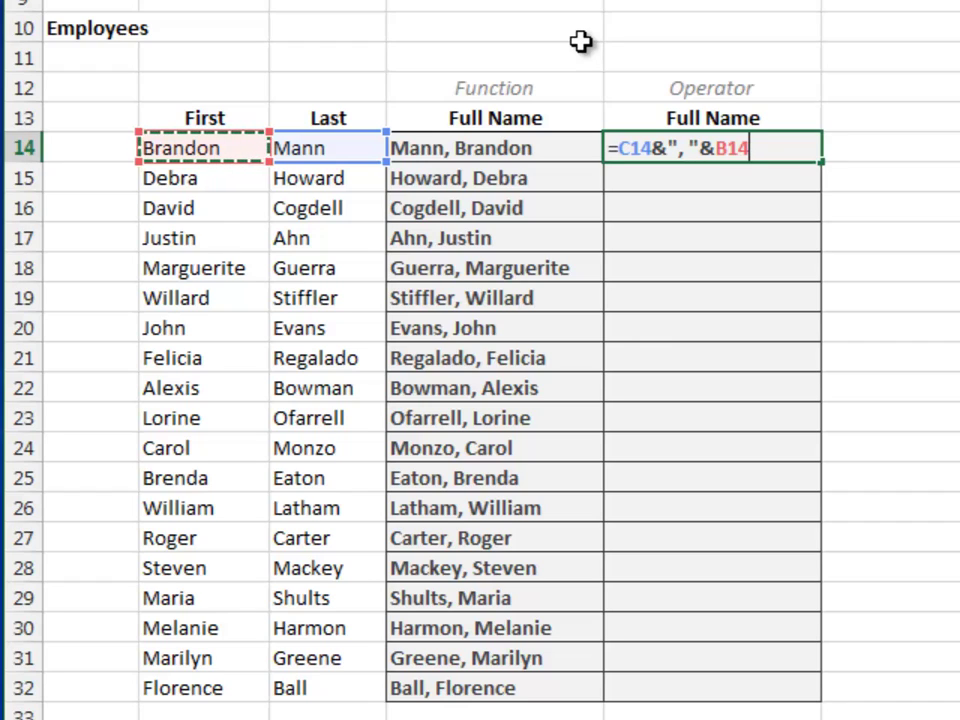
{"action": "key", "text": "Return"}
{"action": "left_click", "coordinate": [729, 147]}
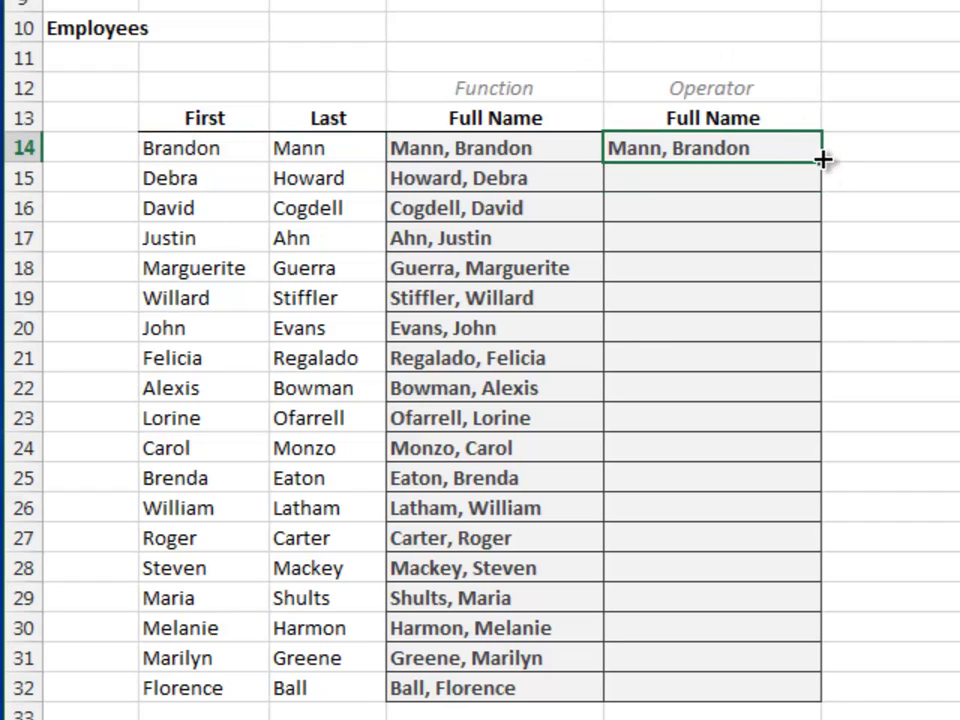
{"action": "double_click", "coordinate": [820, 160]}
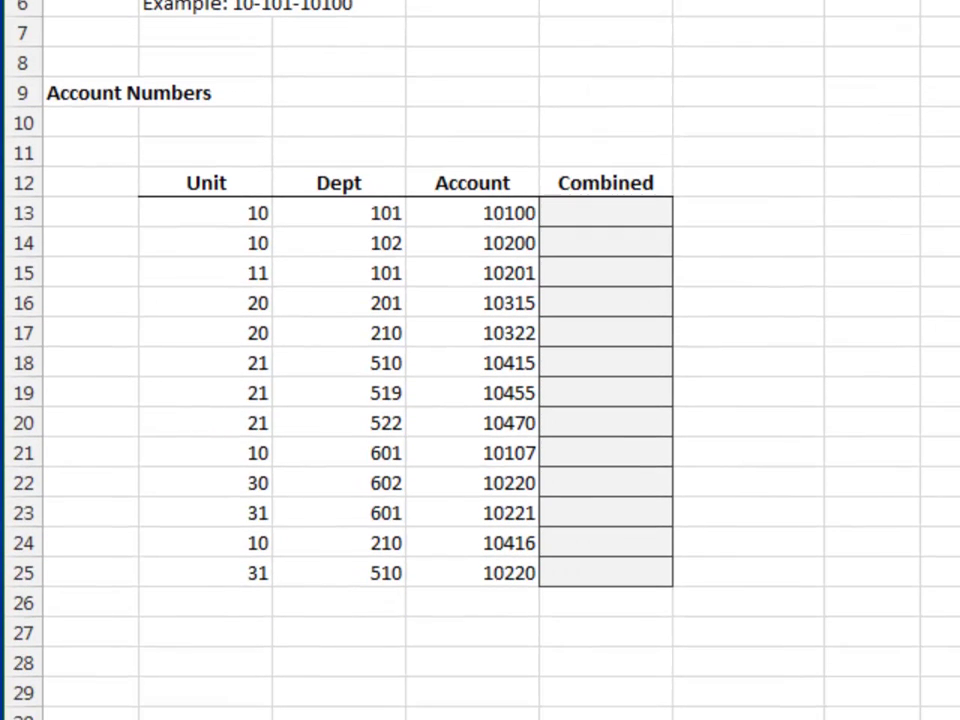
Enter =CONCATENATE(B13,"-",C13,"-",D13) in E13 and fill it down to E25.
{"action": "left_click", "coordinate": [605, 352]}
{"action": "left_click", "coordinate": [605, 382]}
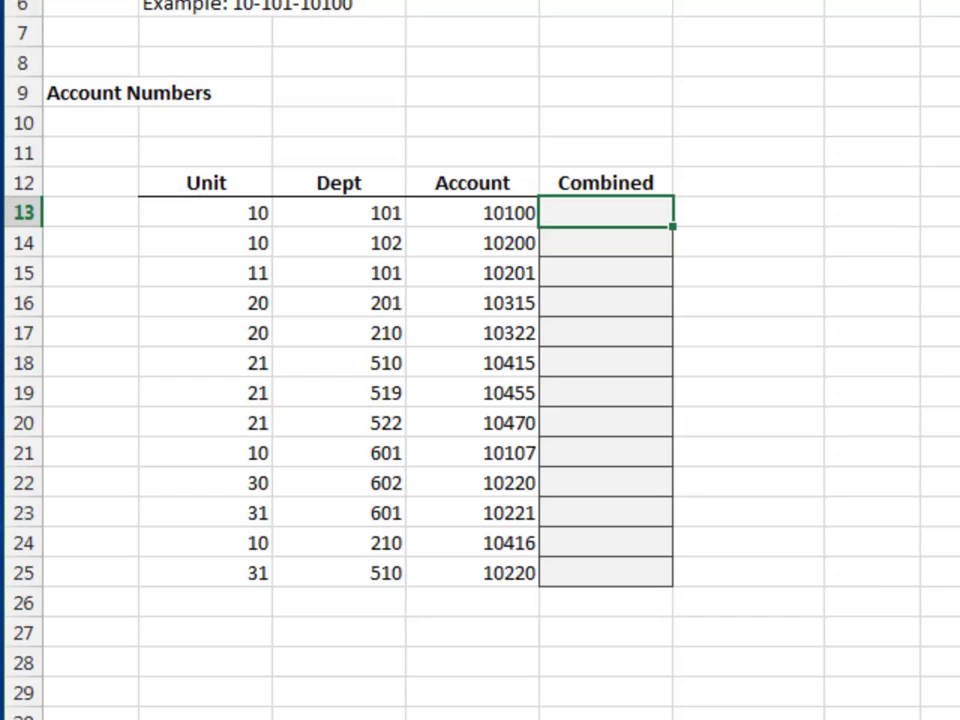
{"action": "type", "text": "=con"}
{"action": "key", "text": "Tab"}
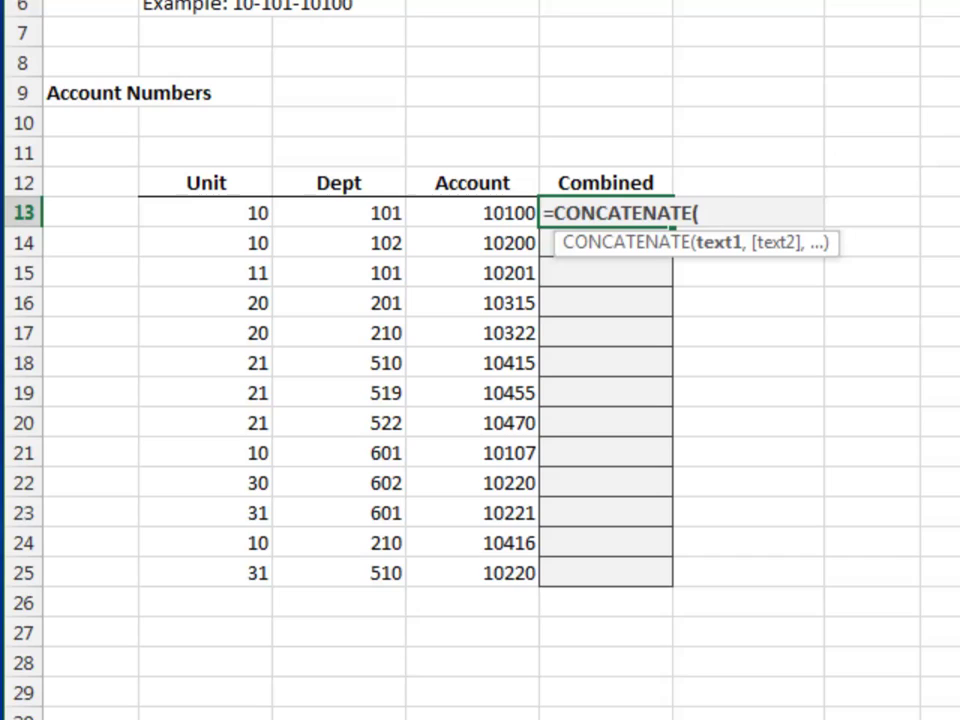
{"action": "key", "text": "Left"}
{"action": "key", "text": "Left"}
{"action": "key", "text": "Left"}
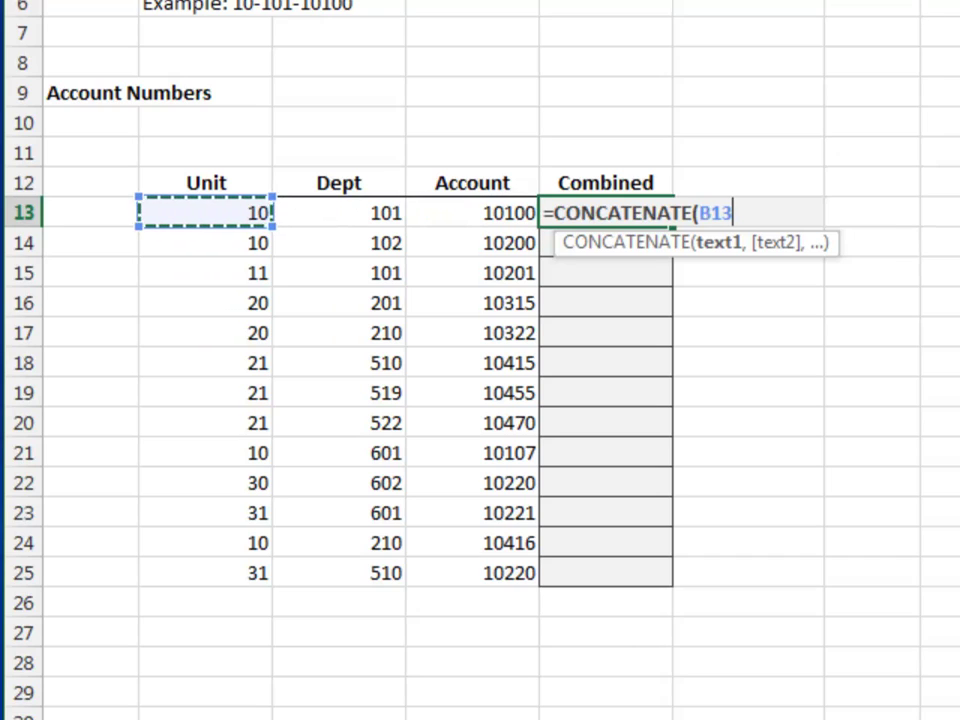
{"action": "type", "text": ",\"-"}
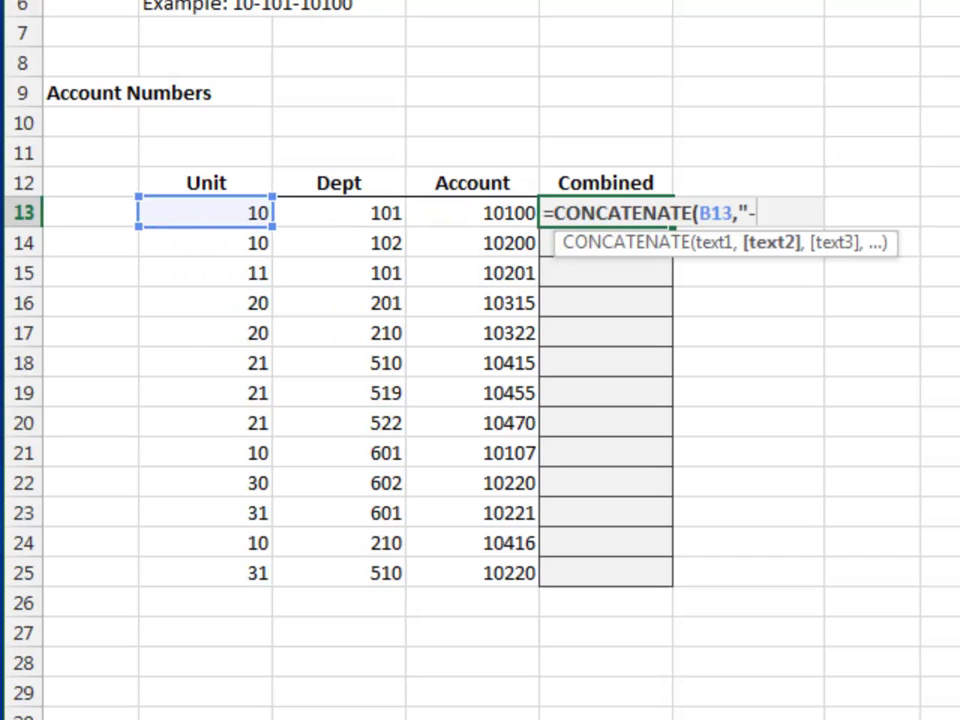
{"action": "type", "text": "\","}
{"action": "key", "text": "Left"}
{"action": "key", "text": "Left"}
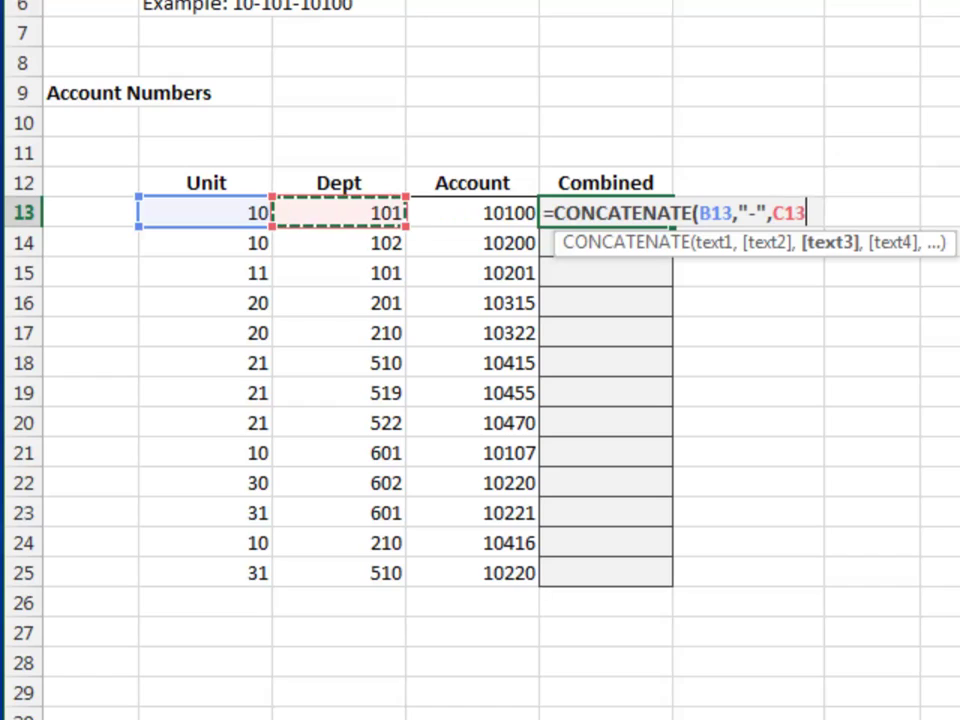
{"action": "type", "text": ",\""}
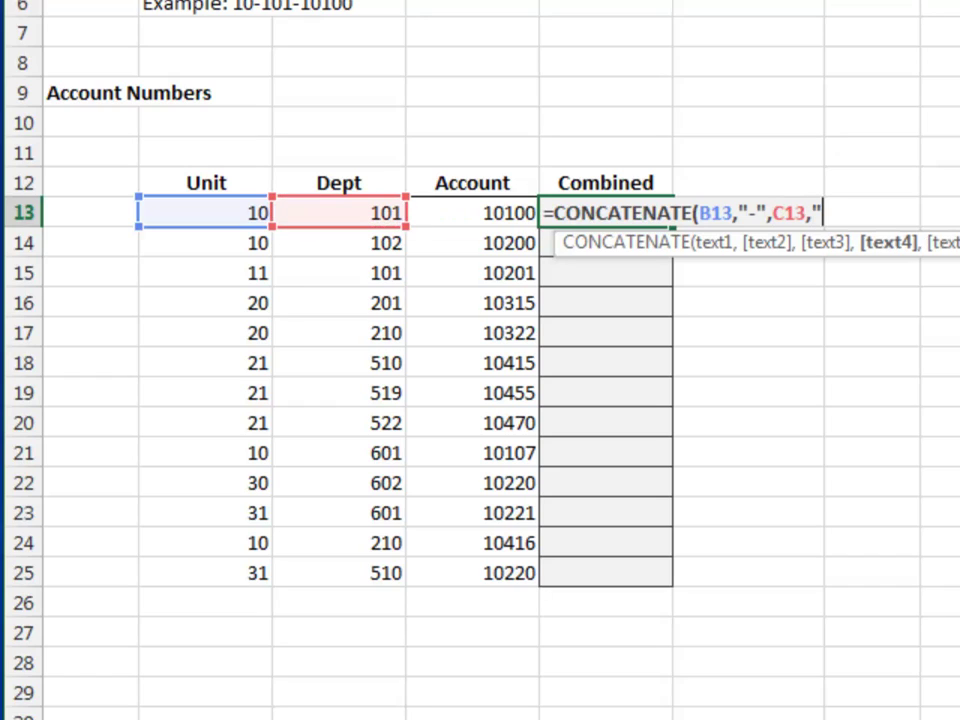
{"action": "type", "text": "-\","}
{"action": "key", "text": "Left"}
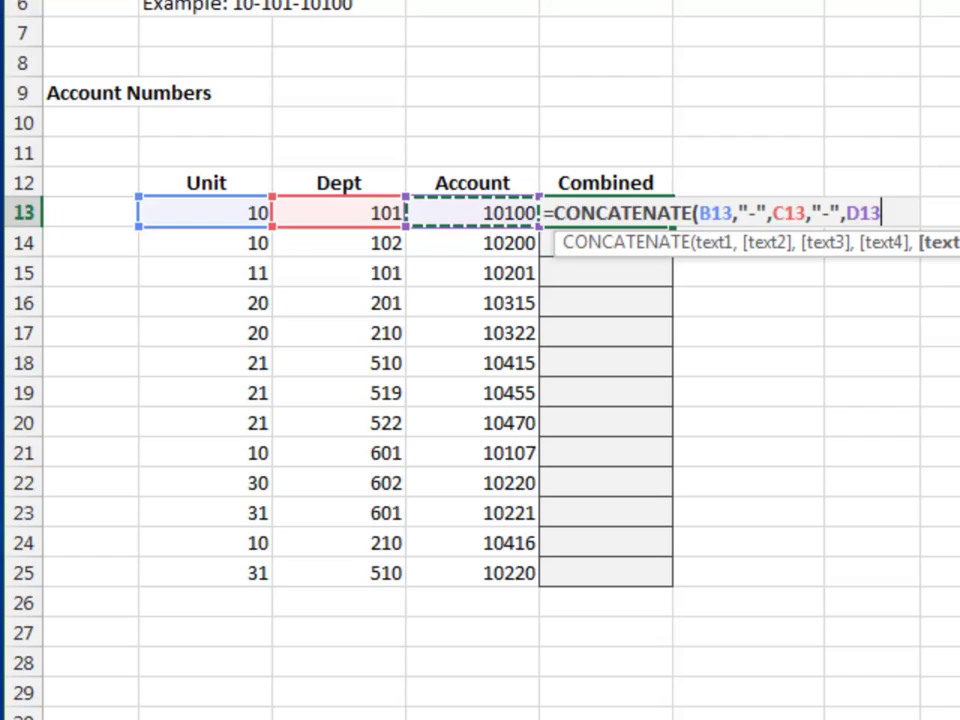
{"action": "type", "text": ")"}
{"action": "key", "text": "Return"}
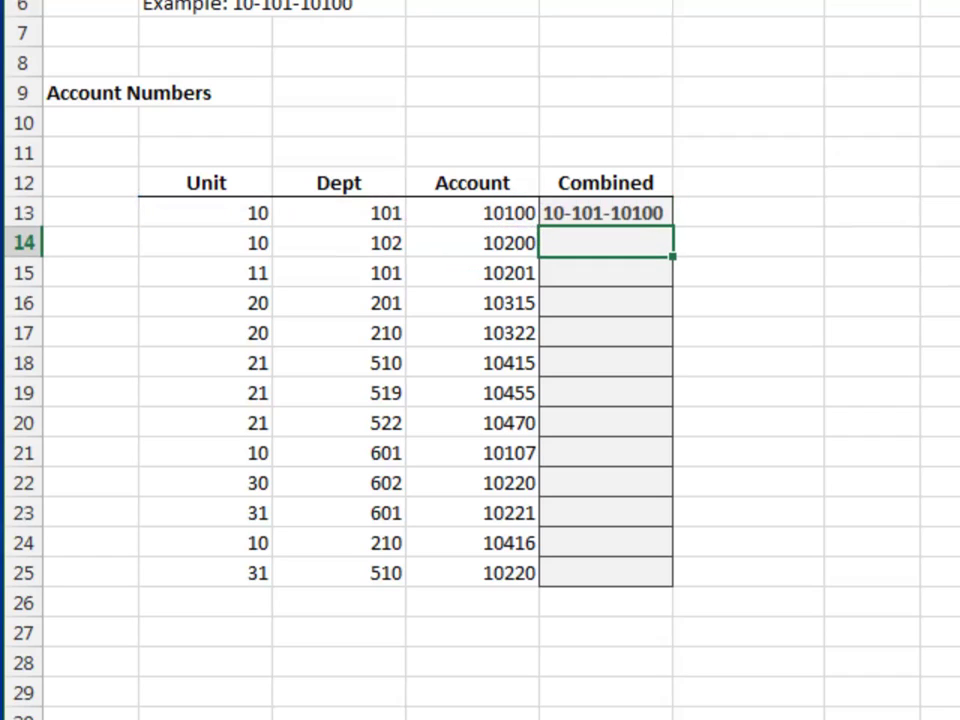
{"action": "left_click", "coordinate": [604, 214]}
{"action": "double_click", "coordinate": [672, 226]}
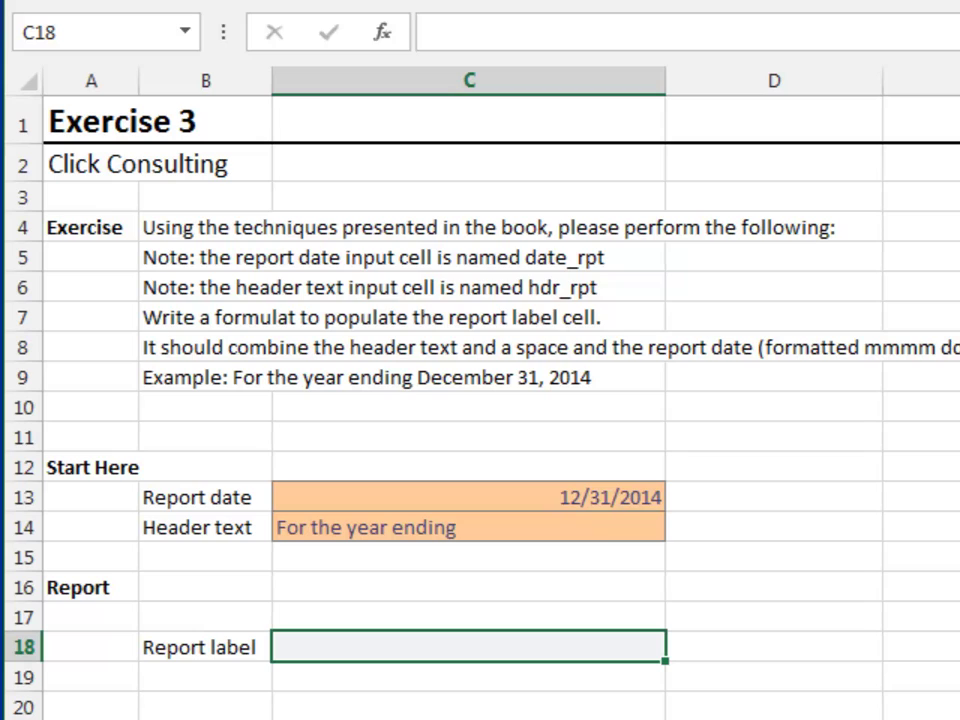
Check the date_rpt (12/31/2014) and hdr_rpt ("For the year ending") cells, ending on Report label C18.
{"action": "key", "text": "Up"}
{"action": "key", "text": "Up"}
{"action": "key", "text": "Up"}
{"action": "key", "text": "Up"}
{"action": "key", "text": "Up"}
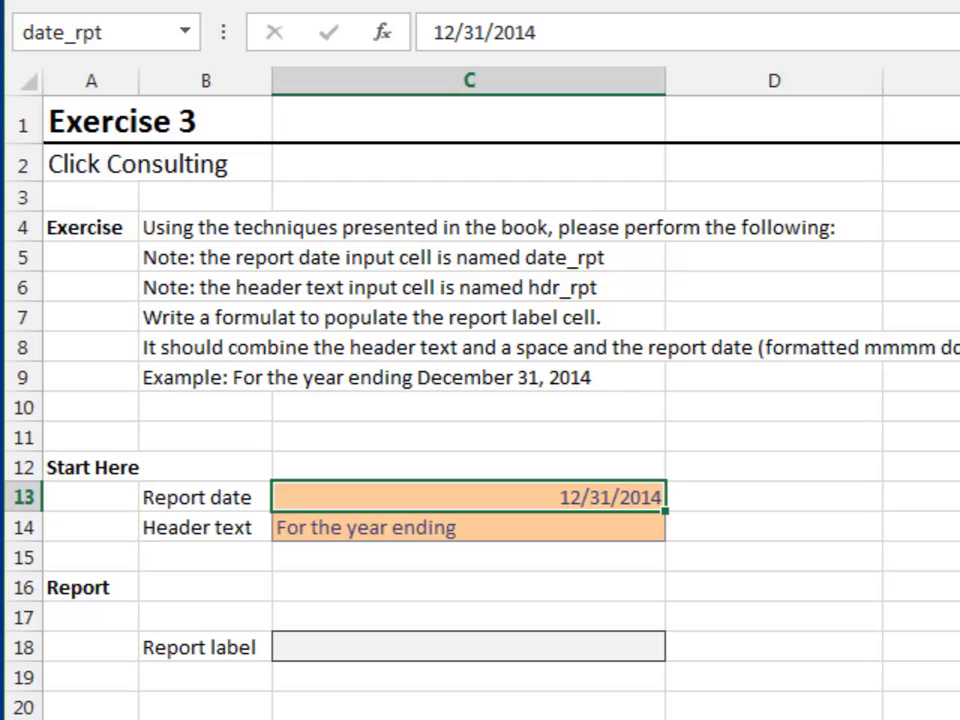
{"action": "key", "text": "Down"}
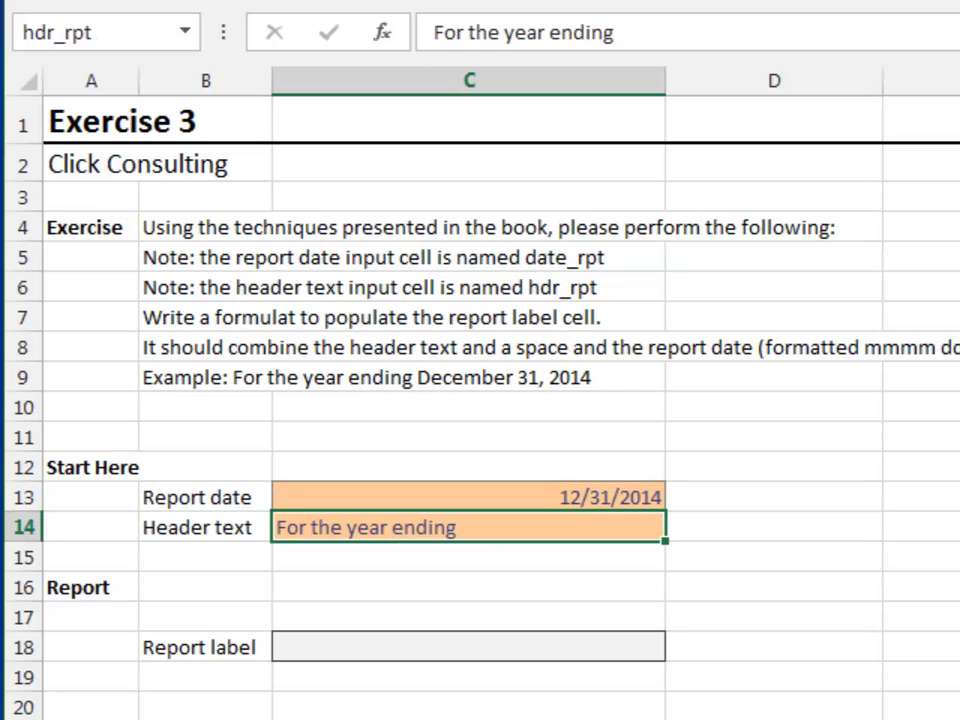
{"action": "key", "text": "Down"}
{"action": "key", "text": "Down"}
{"action": "key", "text": "Down"}
{"action": "key", "text": "Down"}
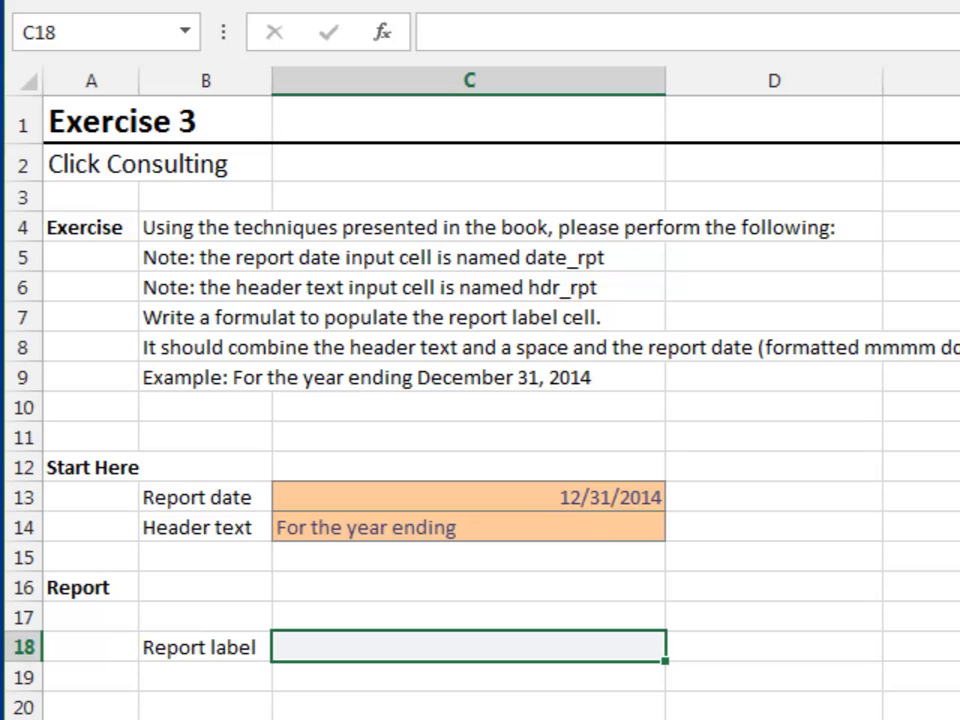
Enter =CONCATENATE(hdr_rpt," ",date_rpt) in C18, giving 'For the year ending 42004'.
{"action": "type", "text": "=con"}
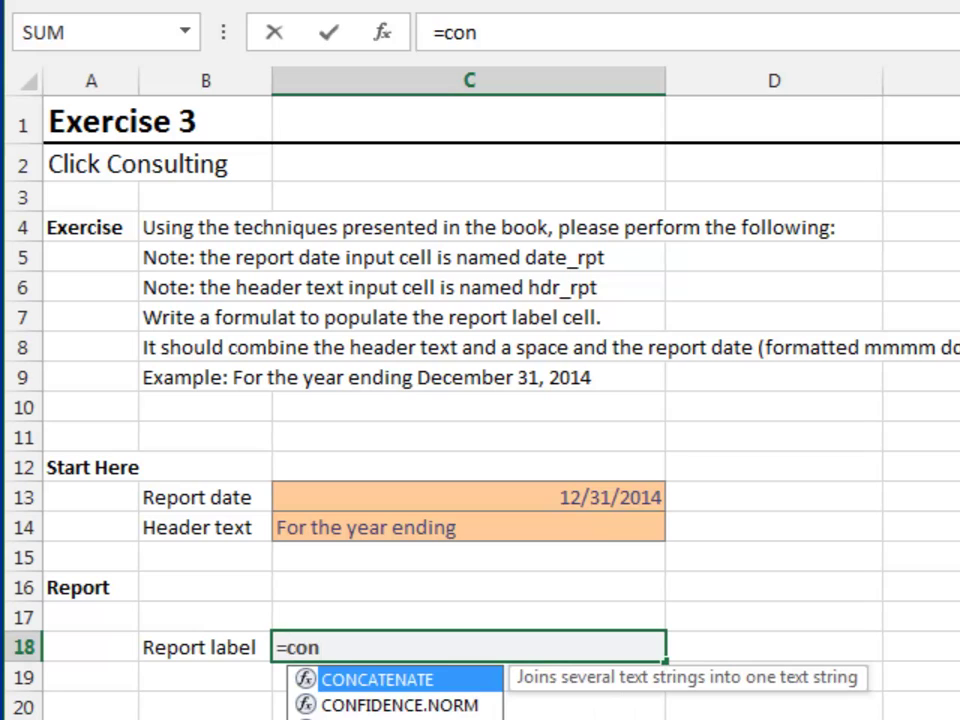
{"action": "key", "text": "Tab"}
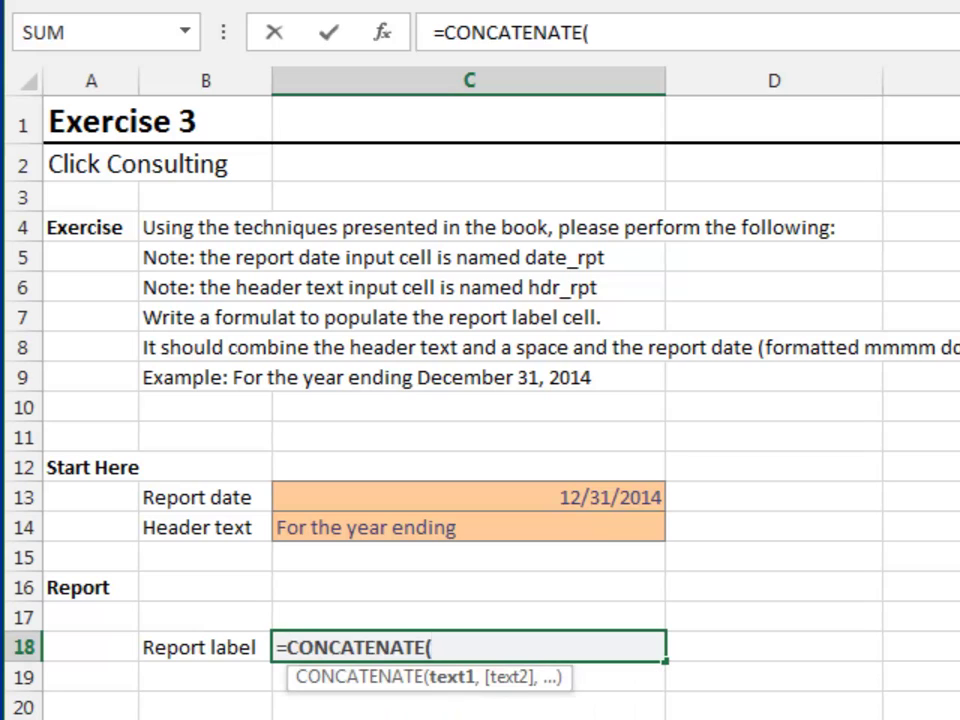
{"action": "type", "text": "hd"}
{"action": "key", "text": "Tab"}
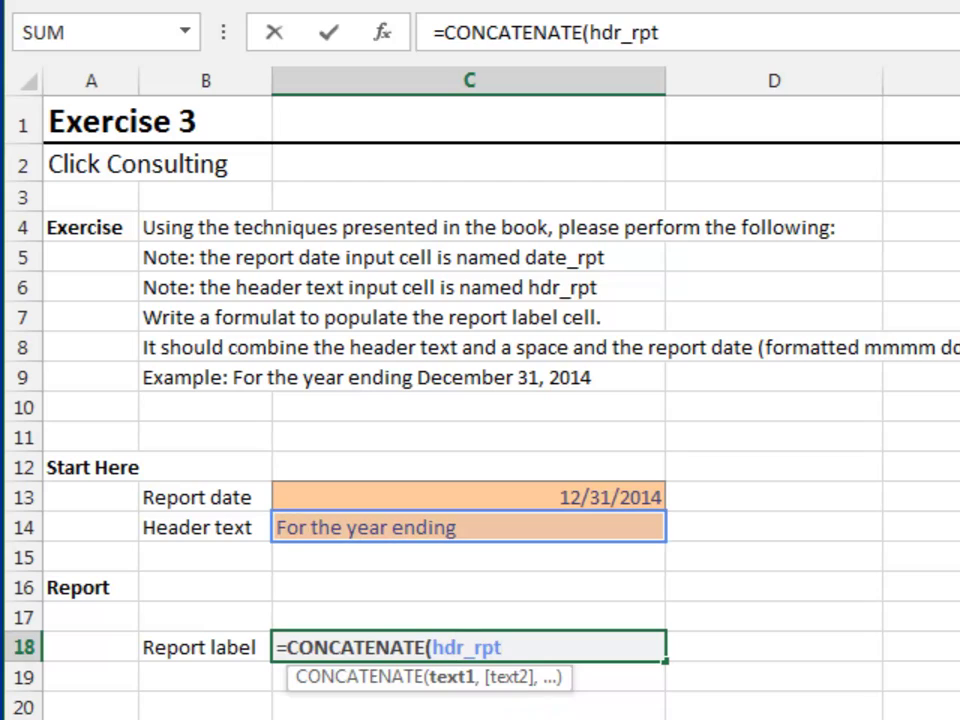
{"action": "type", "text": ","}
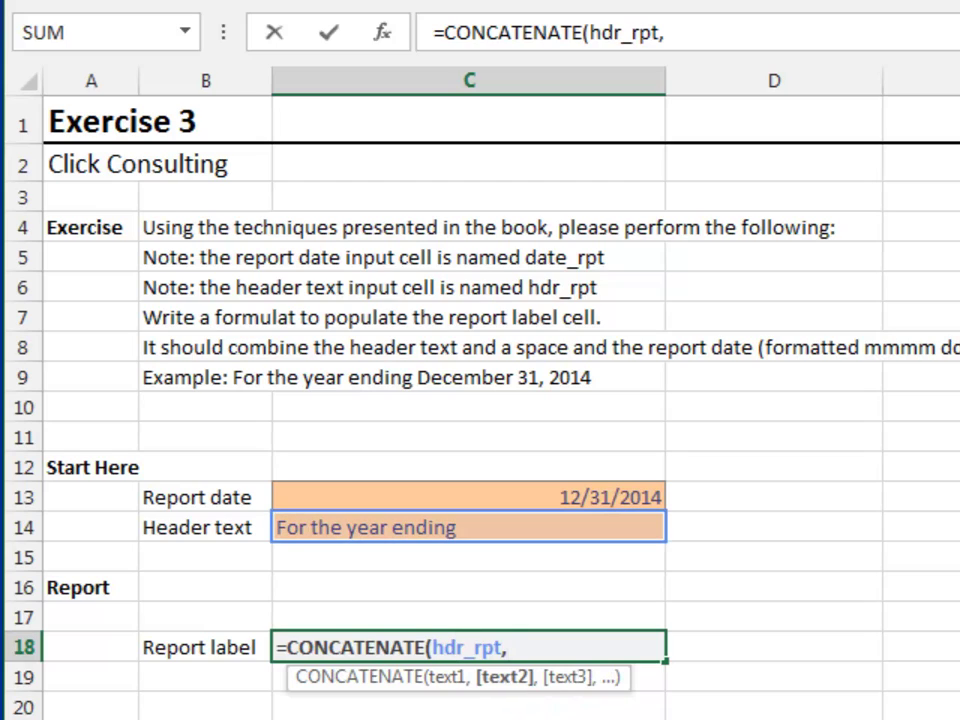
{"action": "type", "text": "\" \","}
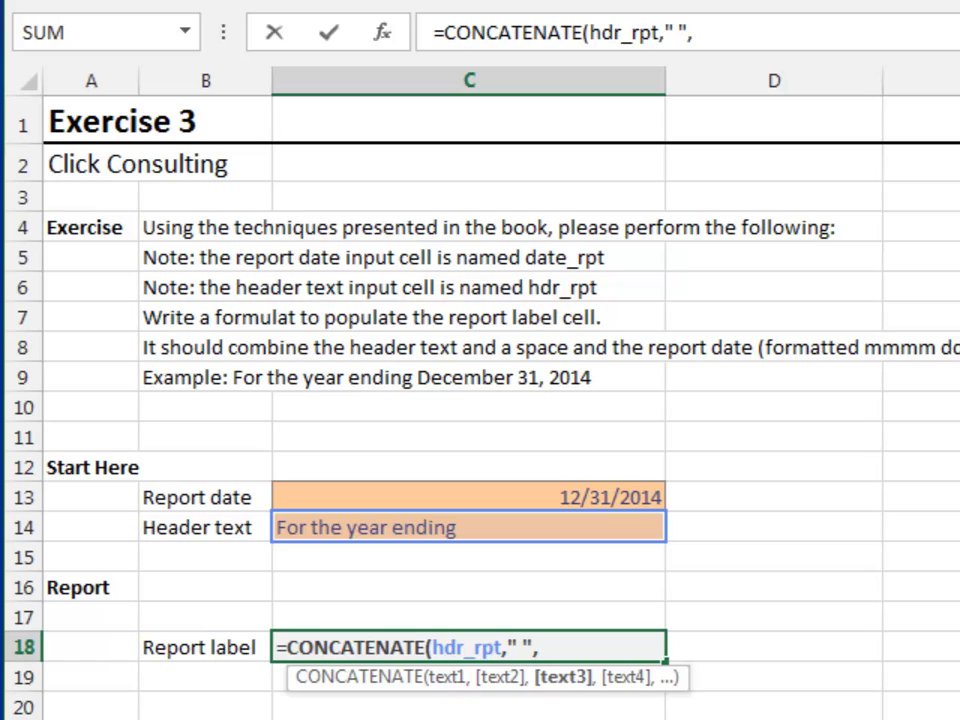
{"action": "type", "text": "date_rpt"}
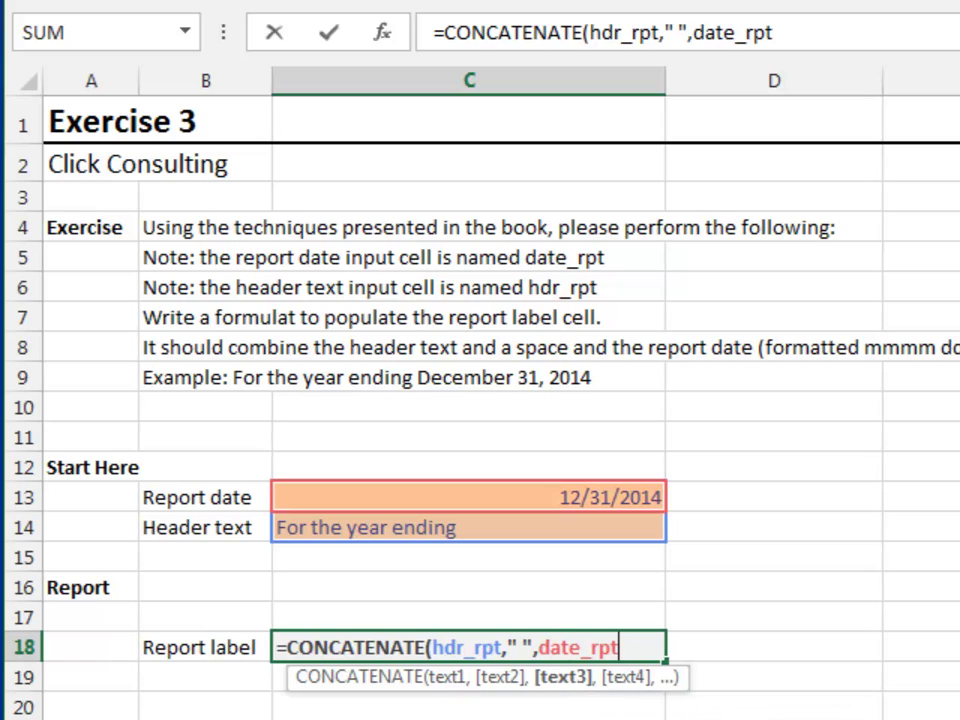
{"action": "type", "text": ")"}
{"action": "key", "text": "Return"}
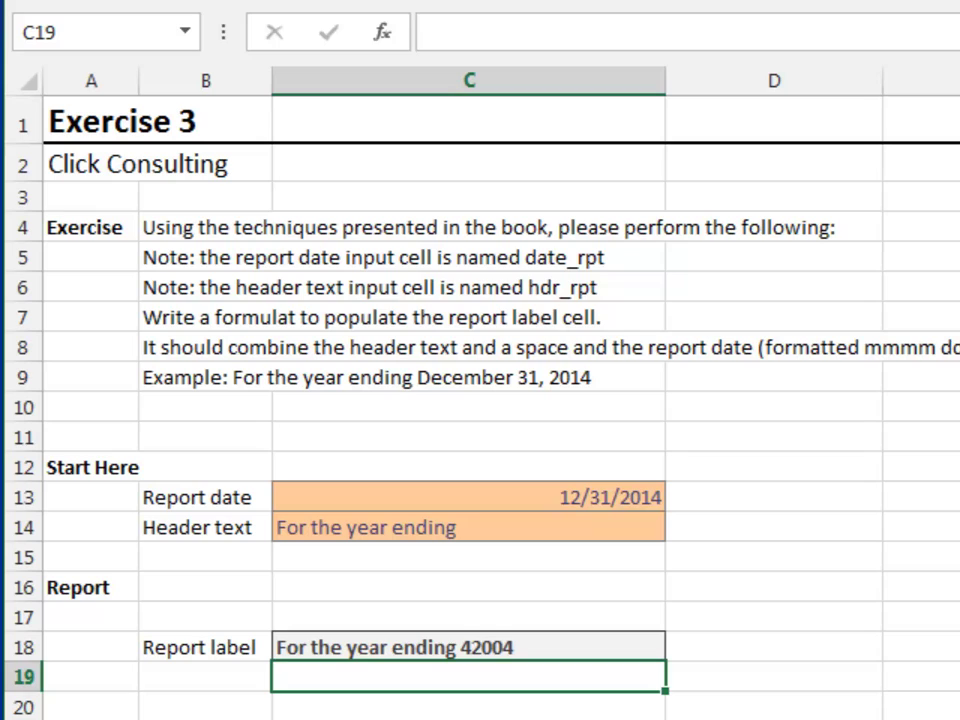
Wrap date_rpt in TEXT(date_rpt,"mmmm dd, yyyy") so C18 reads 'For the year ending December 31, 2014'.
{"action": "key", "text": "Up"}
{"action": "key", "text": "F2"}
{"action": "key", "text": "Left"}
{"action": "key", "text": "Left"}
{"action": "key", "text": "Left"}
{"action": "key", "text": "Left"}
{"action": "key", "text": "Left"}
{"action": "key", "text": "Left"}
{"action": "key", "text": "Left"}
{"action": "key", "text": "Left"}
{"action": "key", "text": "Left"}
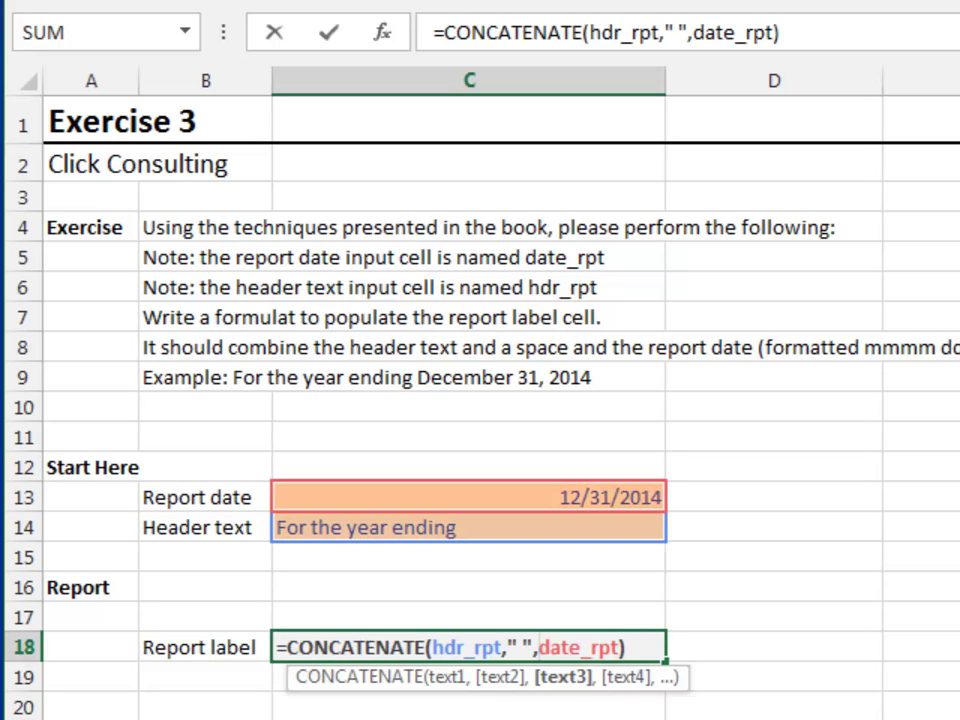
{"action": "type", "text": "text("}
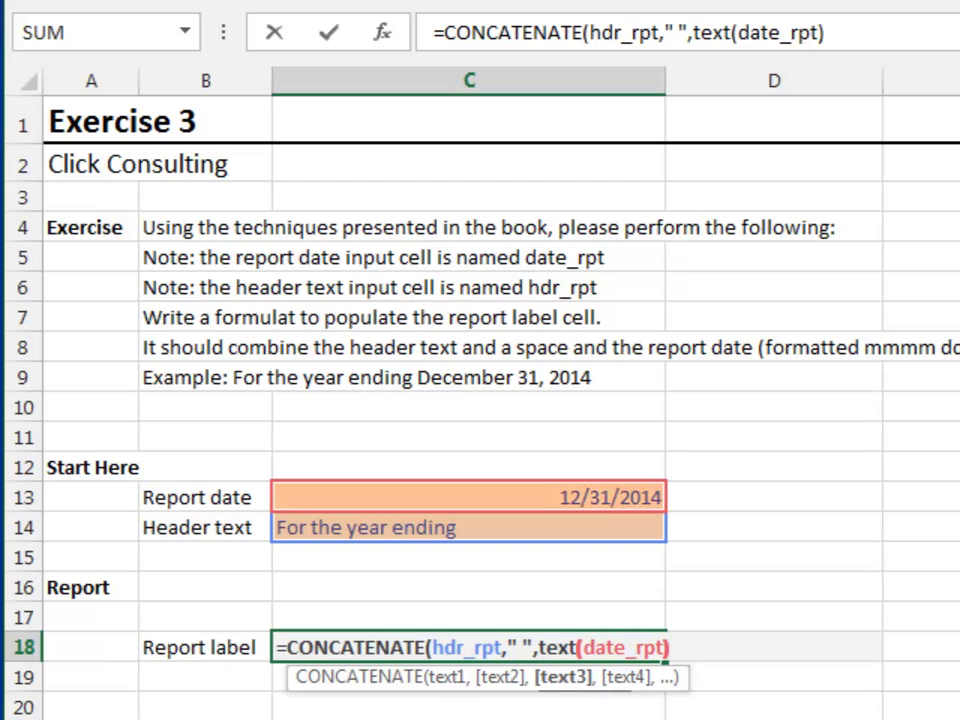
{"action": "key", "text": "Right"}
{"action": "key", "text": "Right"}
{"action": "key", "text": "Right"}
{"action": "key", "text": "Right"}
{"action": "key", "text": "Right"}
{"action": "key", "text": "Right"}
{"action": "key", "text": "Right"}
{"action": "key", "text": "Right"}
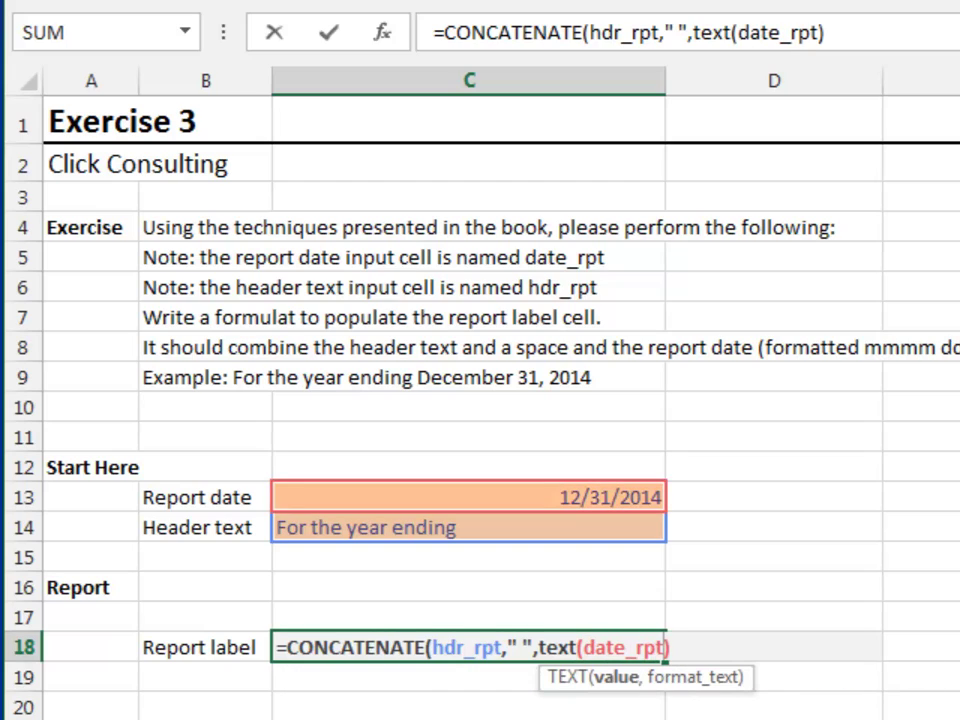
{"action": "type", "text": ",\""}
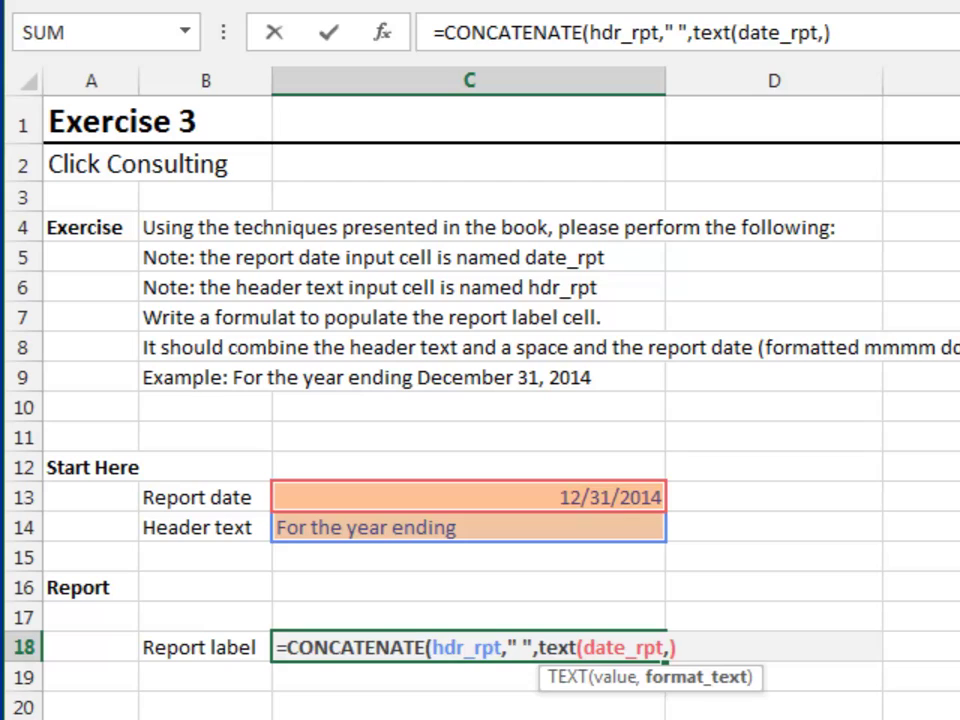
{"action": "type", "text": "mmmm "}
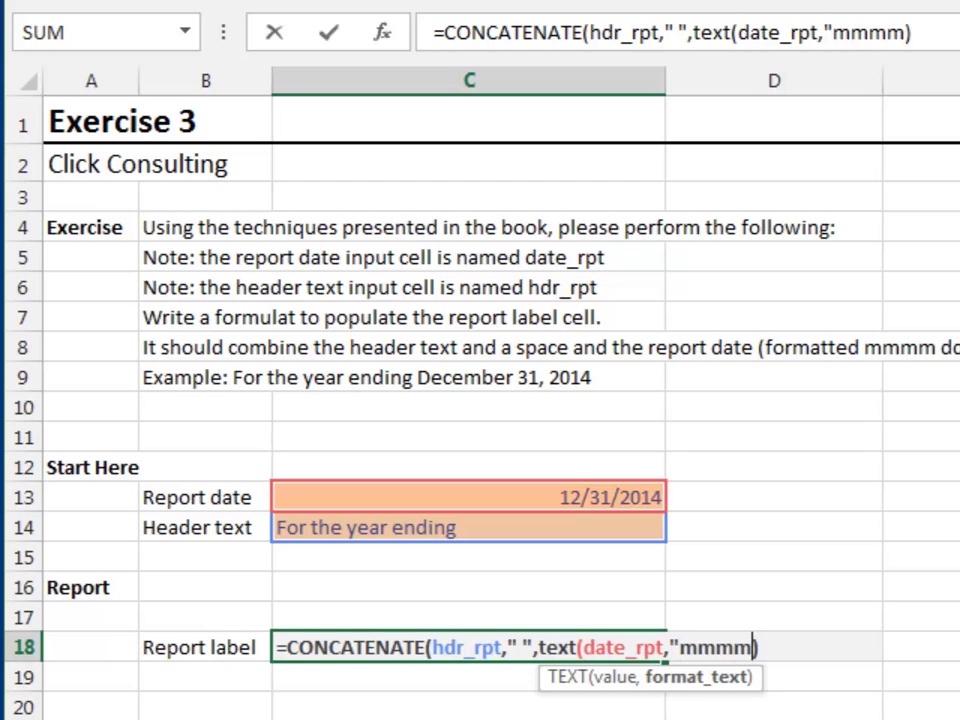
{"action": "type", "text": "dd, y"}
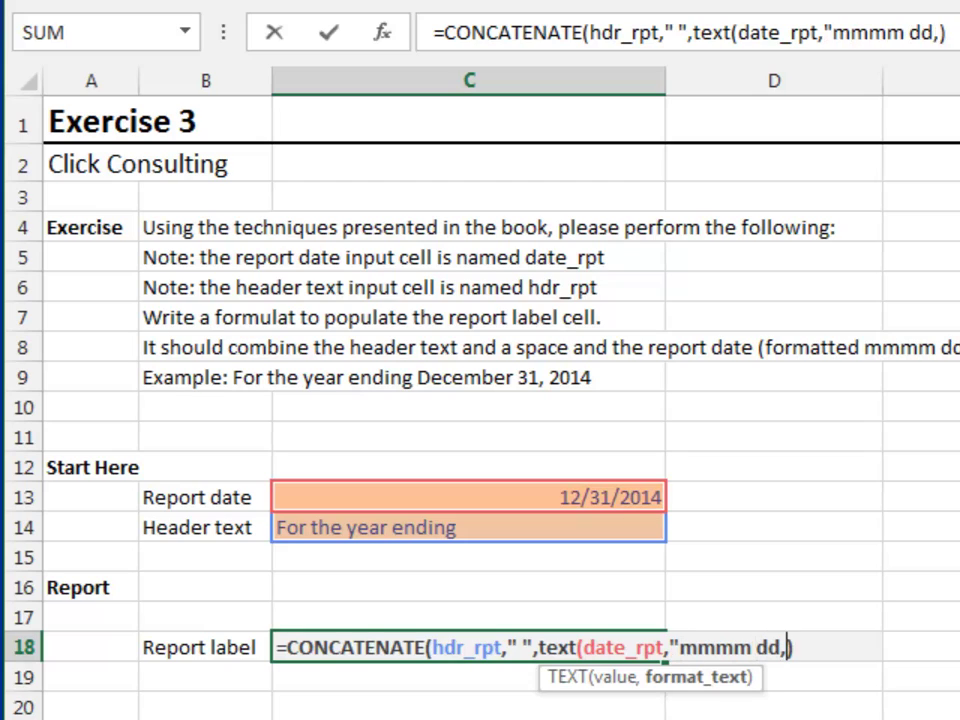
{"action": "type", "text": "yyy\"))"}
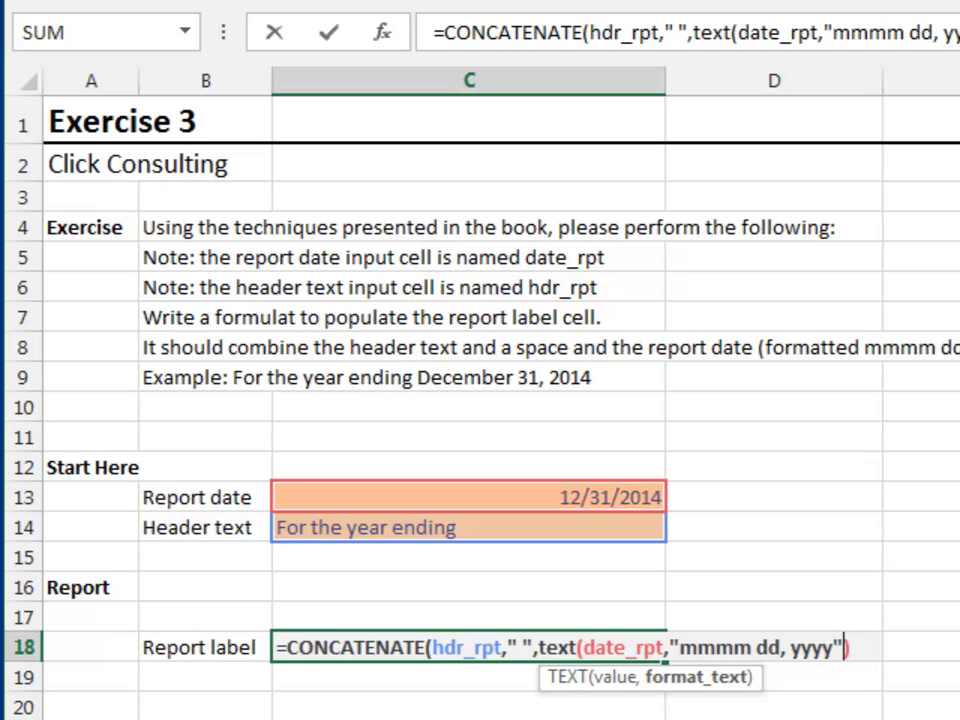
{"action": "key", "text": "Return"}
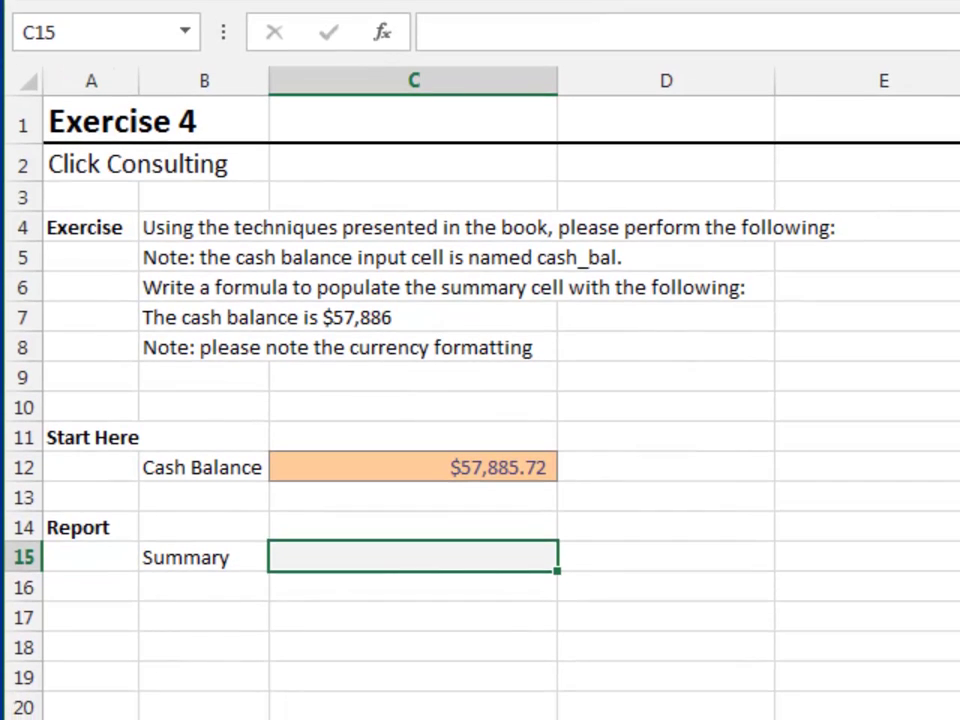
Enter =CONCATENATE("The cash balance is ",cash_bal) in Summary cell C15, showing 57885.72.
{"action": "left_click", "coordinate": [413, 467]}
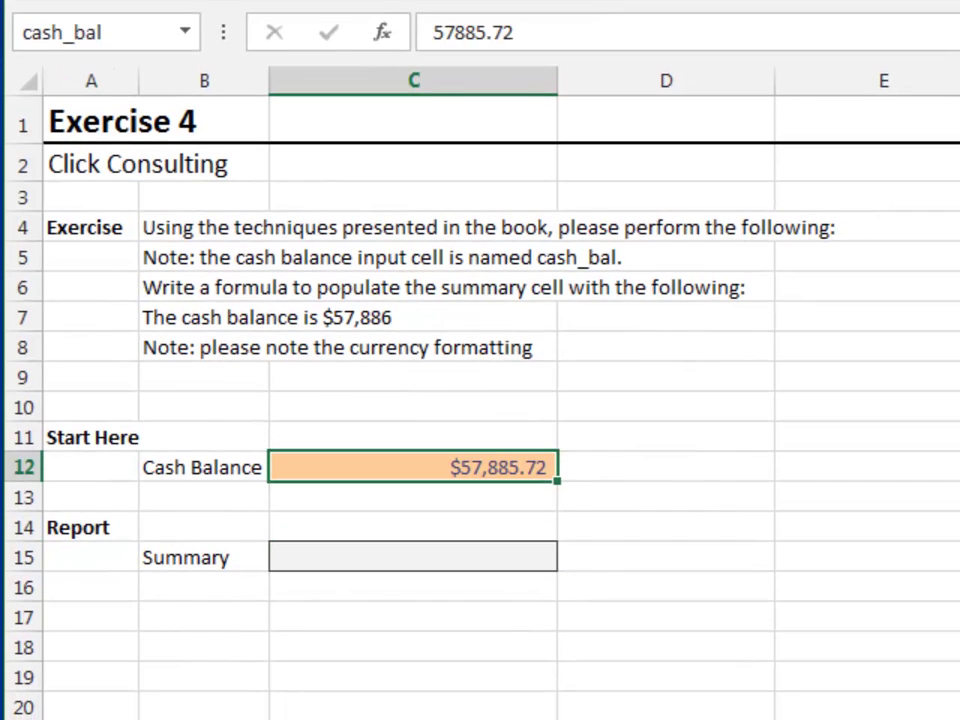
{"action": "left_click", "coordinate": [413, 556]}
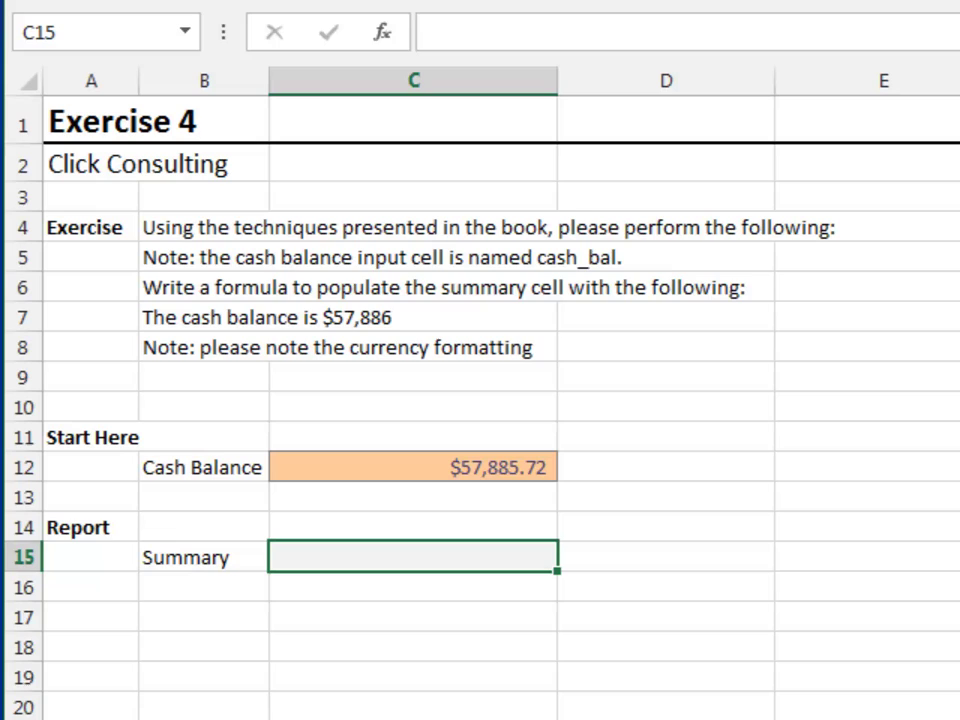
{"action": "type", "text": "=con"}
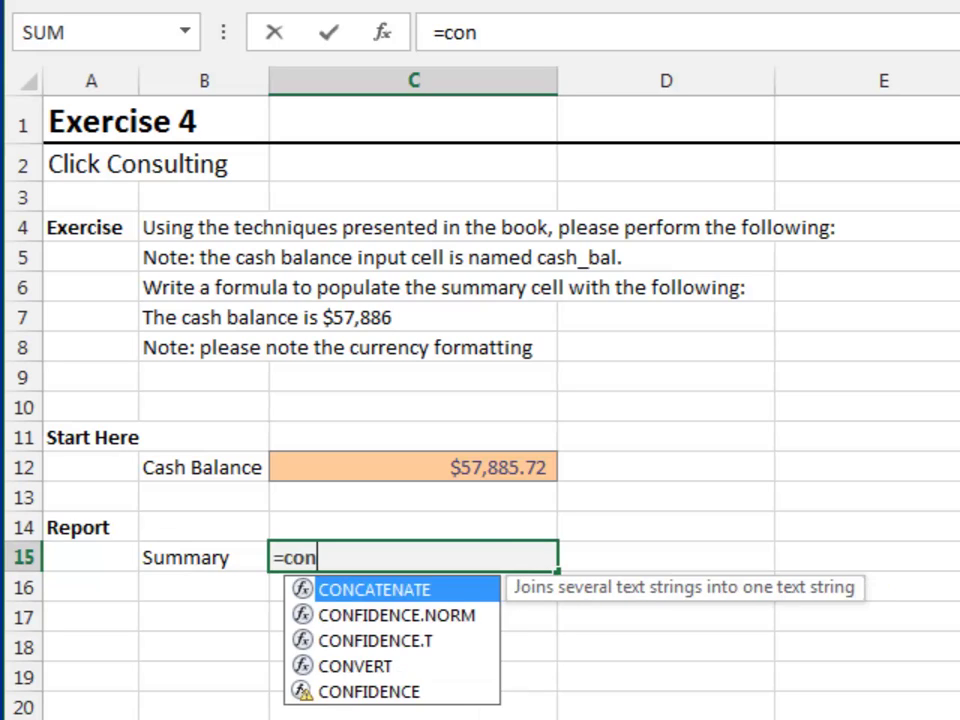
{"action": "key", "text": "Tab"}
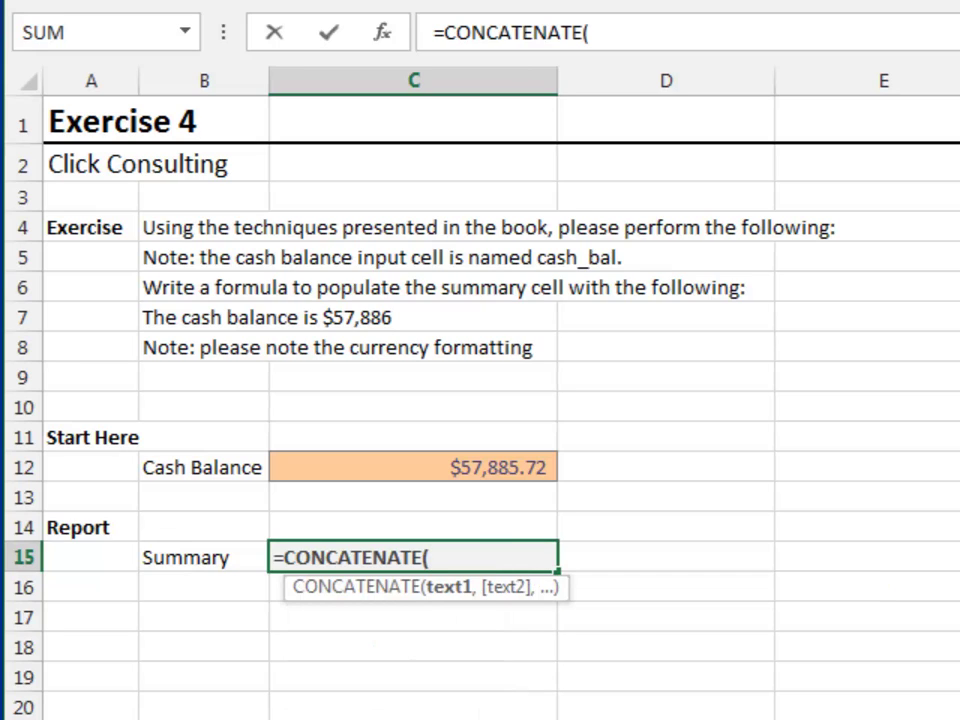
{"action": "type", "text": "\""}
{"action": "type", "text": "The cash b"}
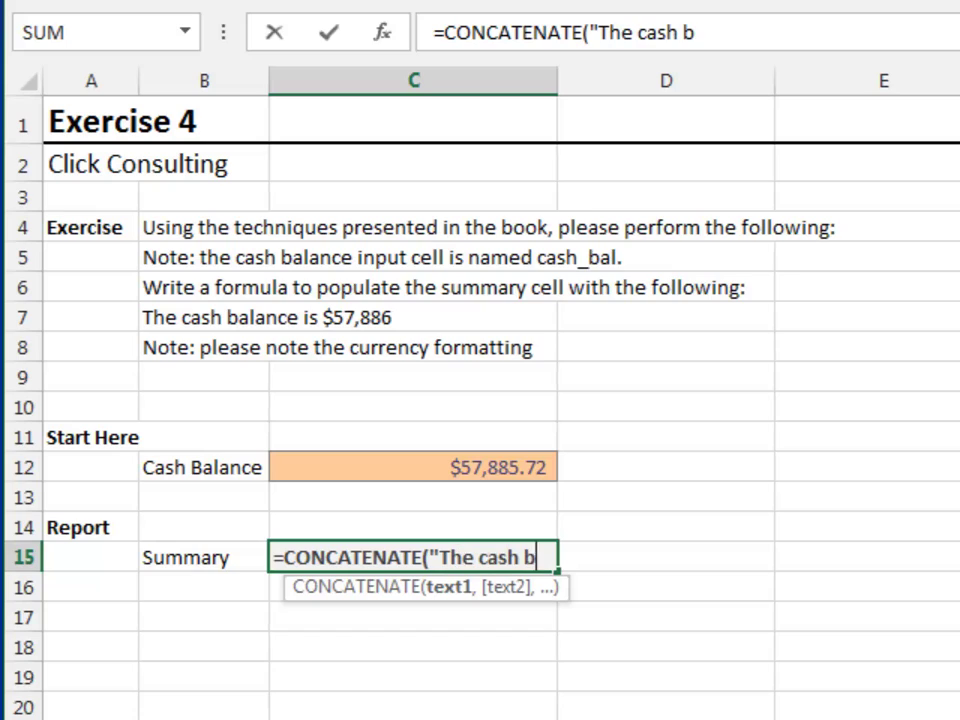
{"action": "type", "text": "alance is "}
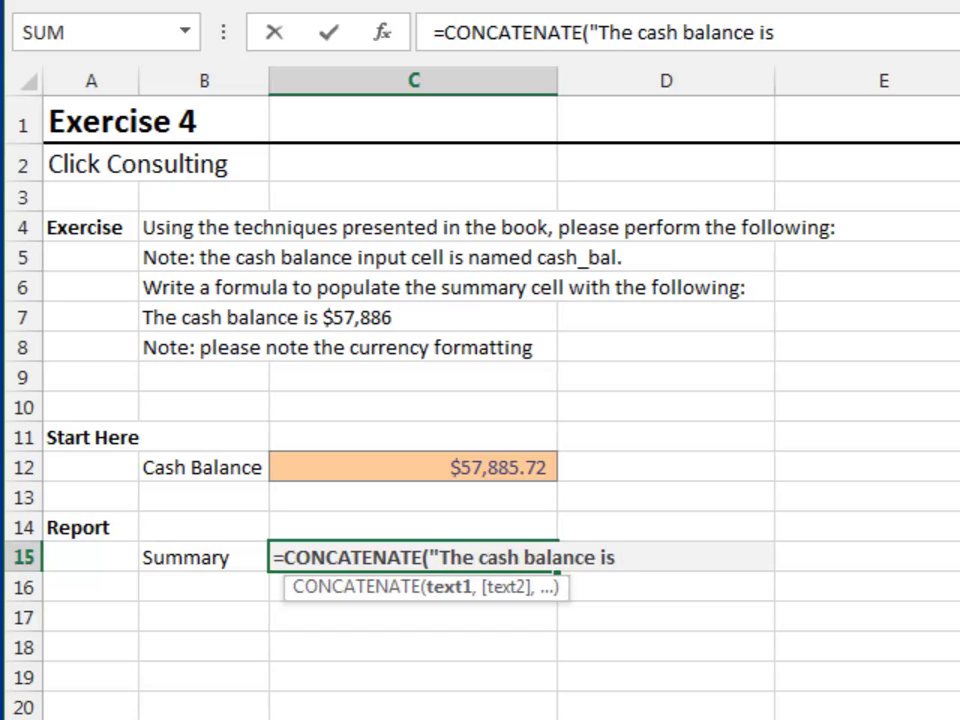
{"action": "type", "text": "\","}
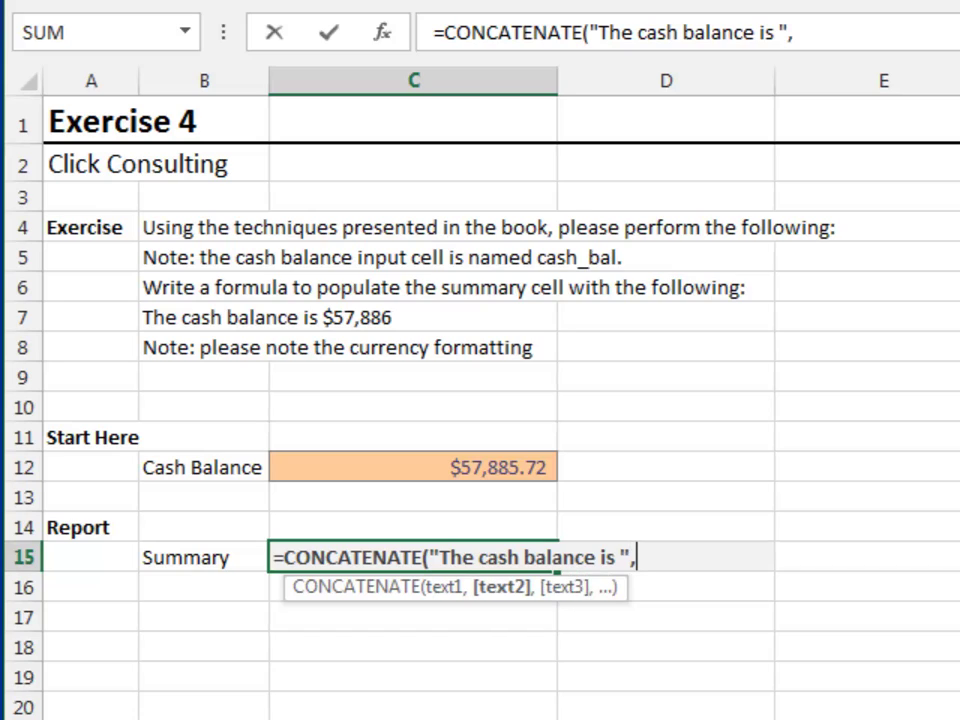
{"action": "type", "text": "ca"}
{"action": "key", "text": "Tab"}
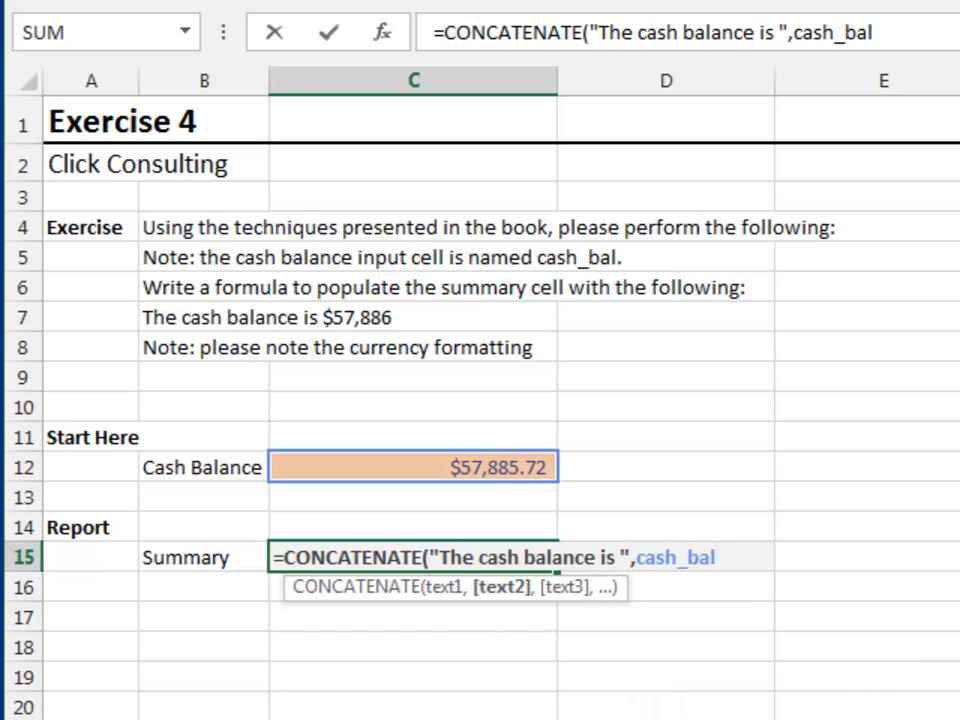
{"action": "type", "text": ")"}
{"action": "key", "text": "Return"}
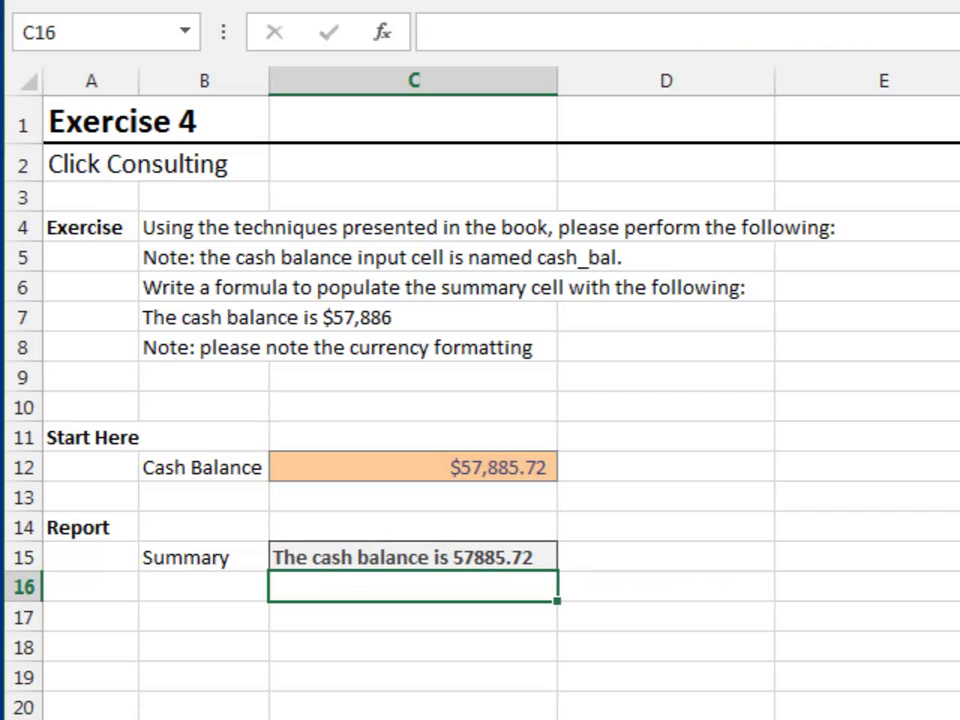
Wrap cash_bal in TEXT(cash_bal,"$#,###") so the summary reads 'The cash balance is $57,886'.
{"action": "key", "text": "Up"}
{"action": "key", "text": "F2"}
{"action": "key", "text": "Left"}
{"action": "key", "text": "Left"}
{"action": "key", "text": "Left"}
{"action": "key", "text": "Left"}
{"action": "key", "text": "Left"}
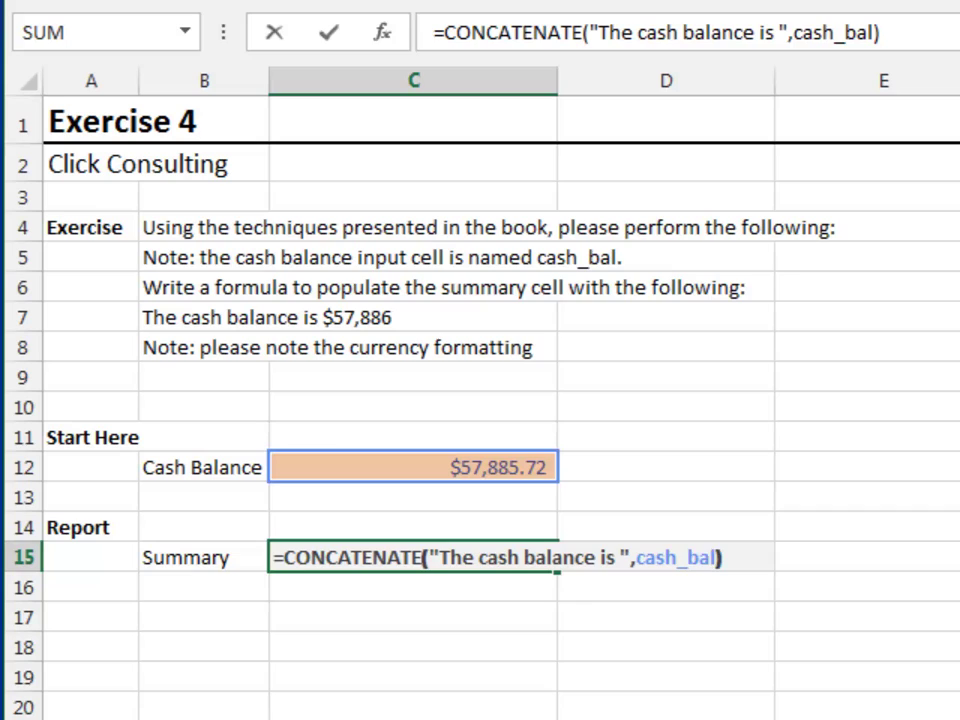
{"action": "key", "text": "Left"}
{"action": "key", "text": "Left"}
{"action": "key", "text": "Left"}
{"action": "key", "text": "Left"}
{"action": "type", "text": "text"}
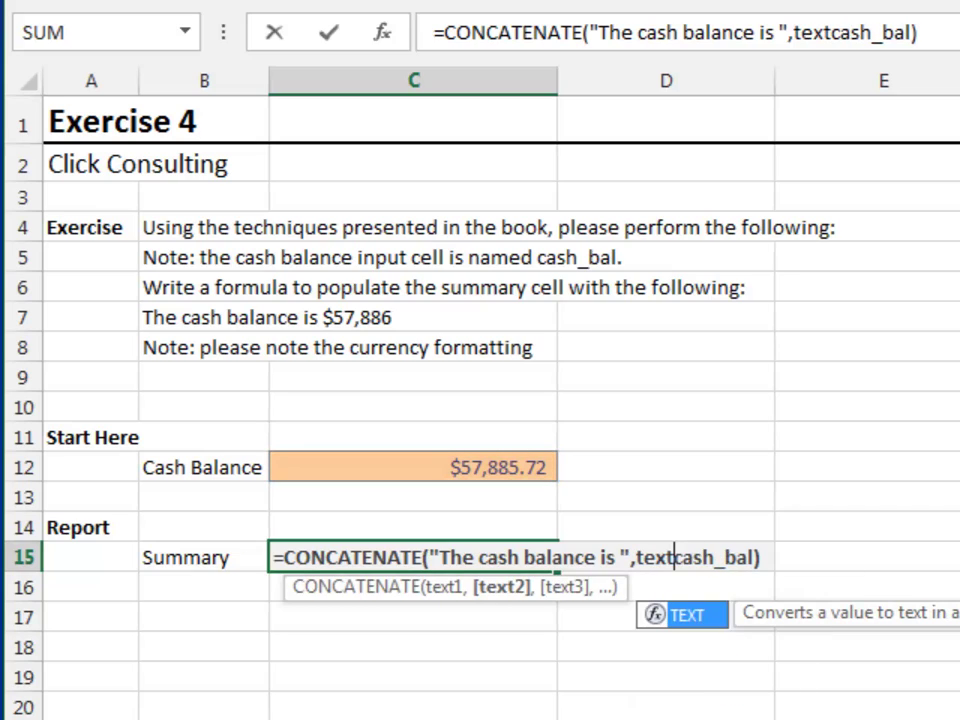
{"action": "type", "text": "("}
{"action": "key", "text": "Right"}
{"action": "key", "text": "Right"}
{"action": "key", "text": "Right"}
{"action": "key", "text": "Right"}
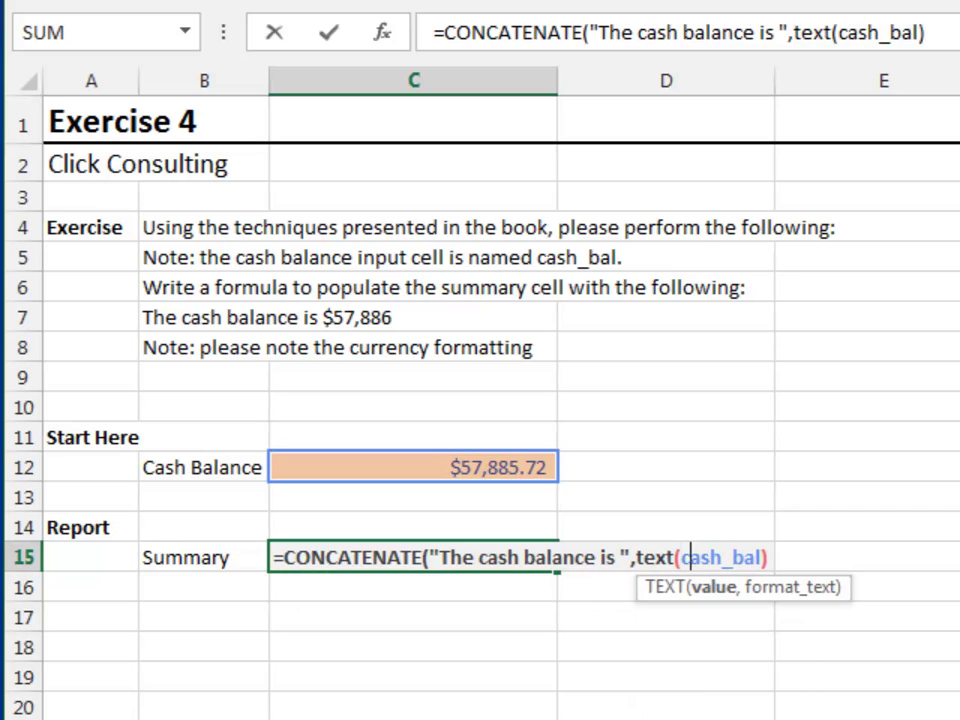
{"action": "key", "text": "Right"}
{"action": "key", "text": "Right"}
{"action": "key", "text": "Right"}
{"action": "key", "text": "Right"}
{"action": "type", "text": ",\""}
{"action": "type", "text": "$#,##"}
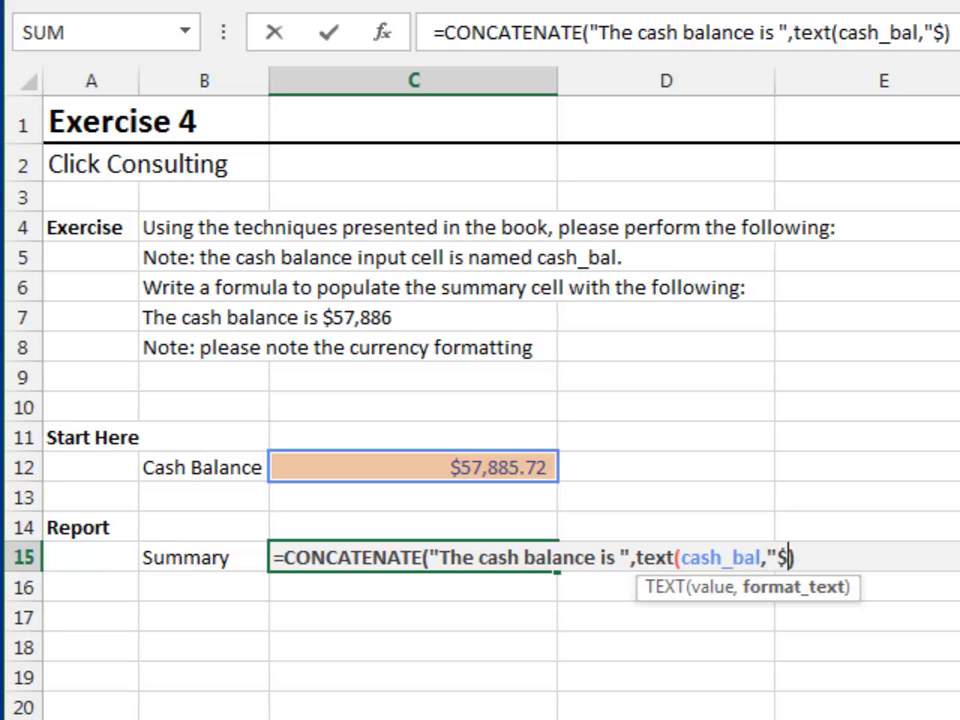
{"action": "type", "text": "#"}
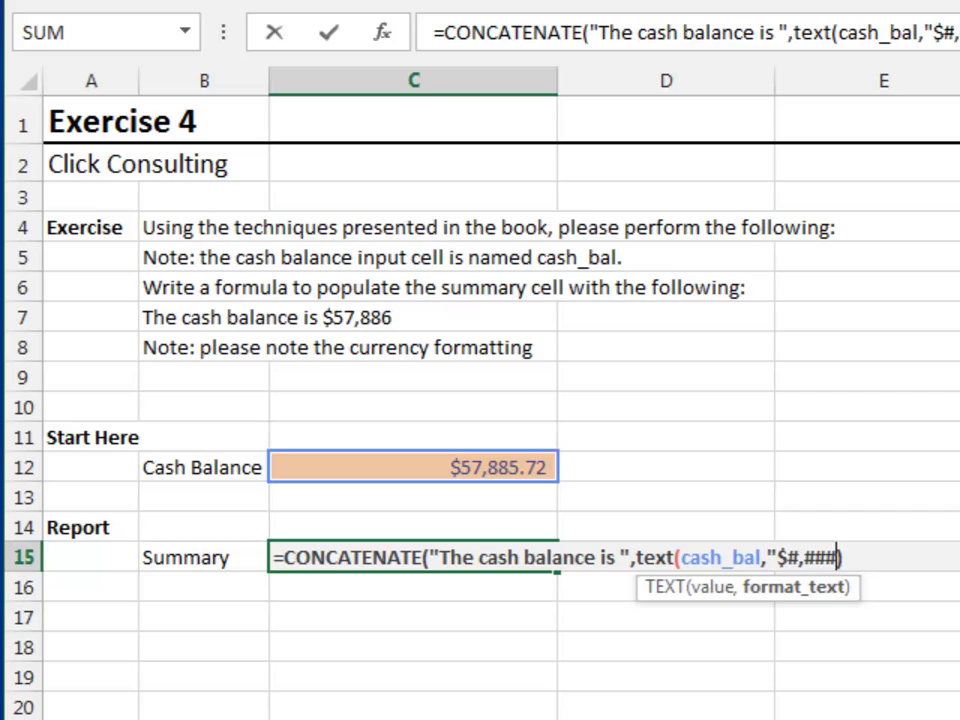
{"action": "type", "text": "\")"}
{"action": "key", "text": "Left"}
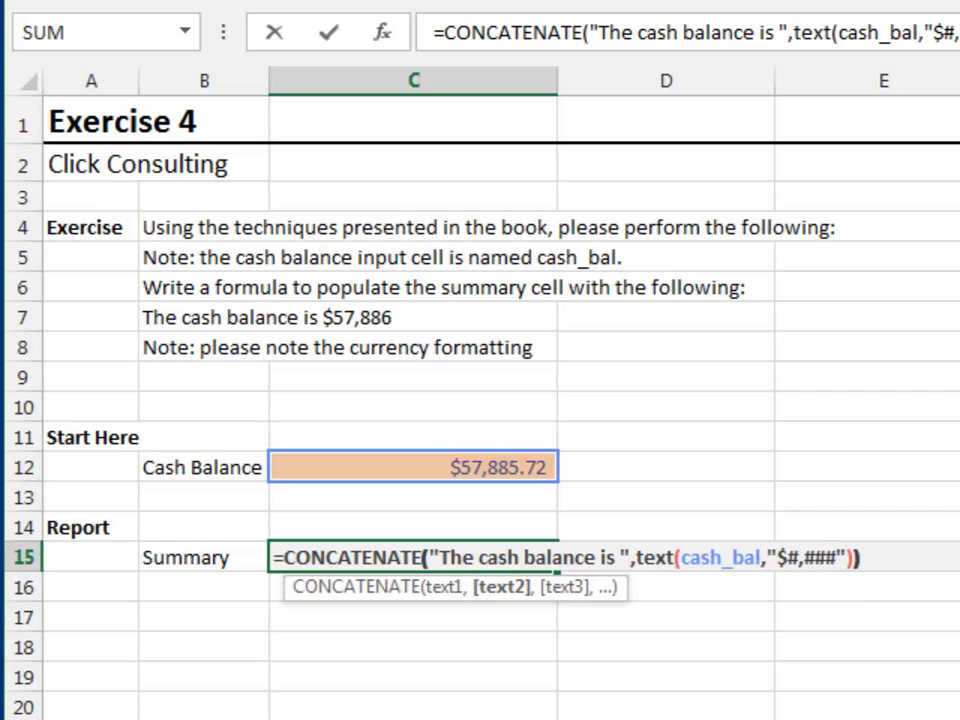
{"action": "key", "text": "Right"}
{"action": "key", "text": "Return"}
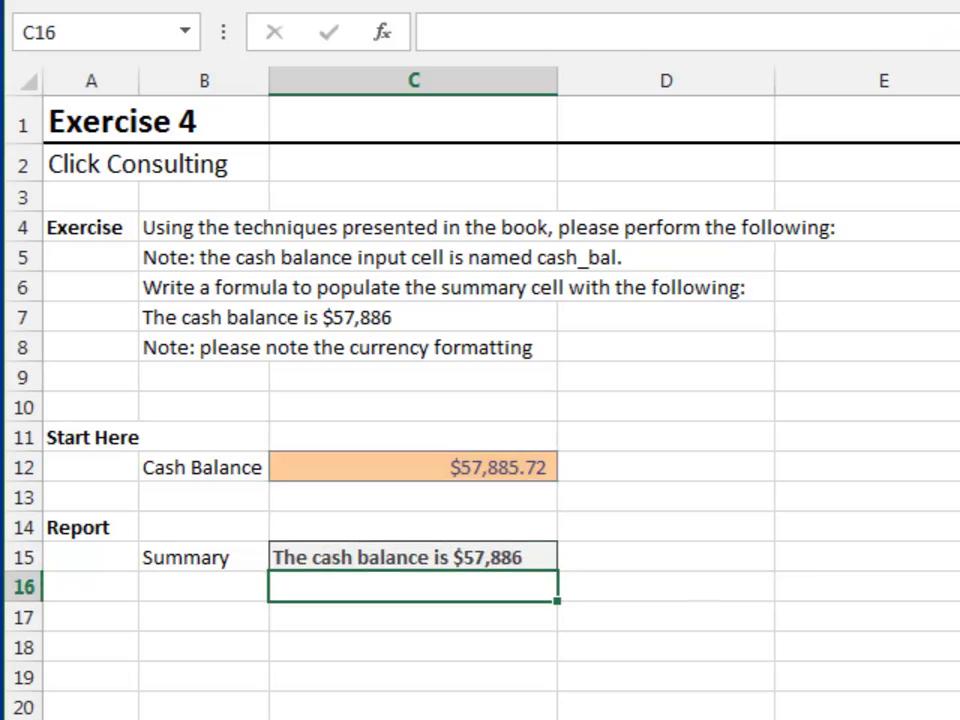